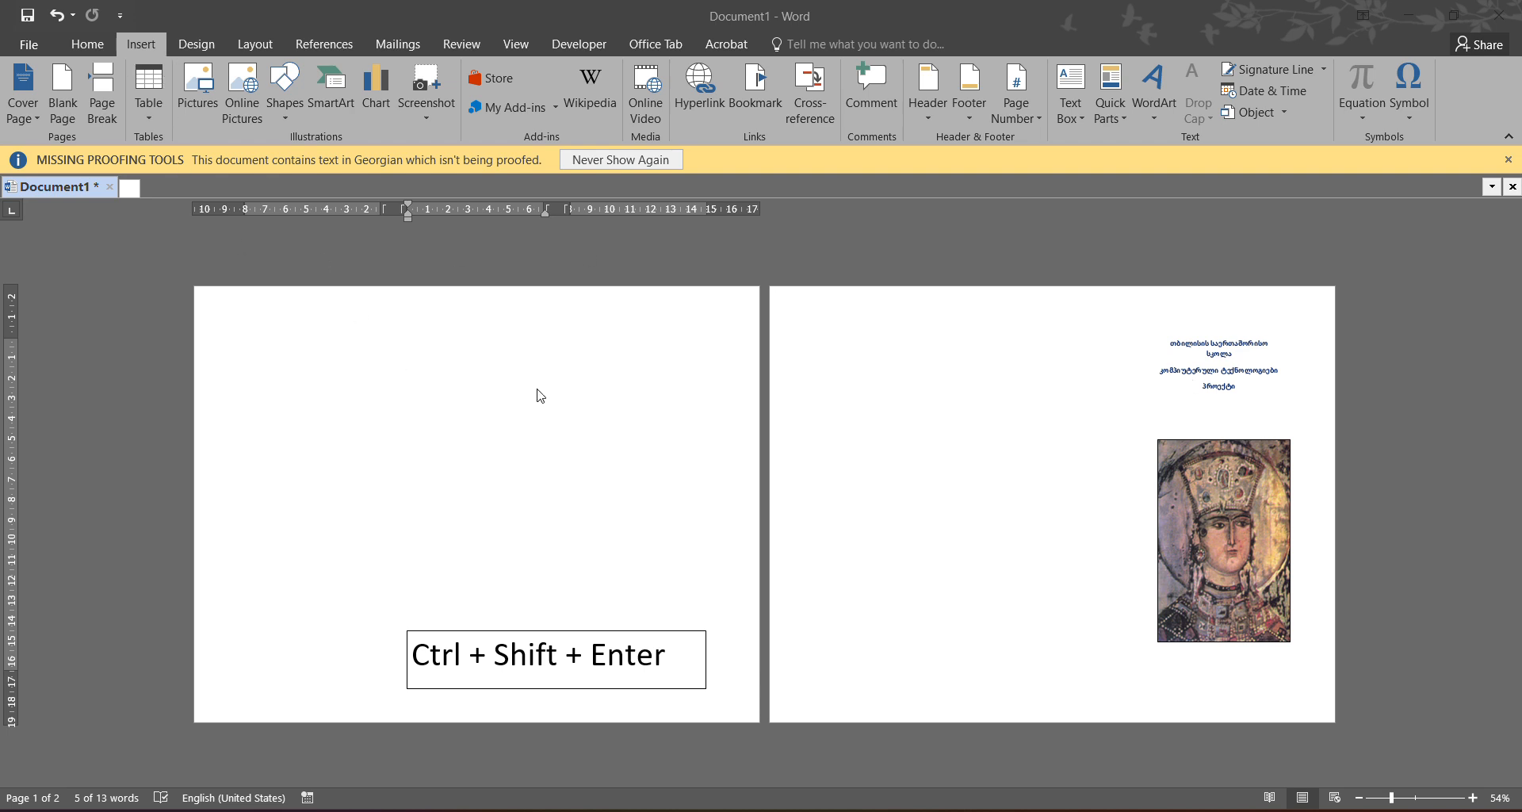
- Examine the page orientation and column layout options for the document
{"action": "left_click", "coordinate": [98, 44]}
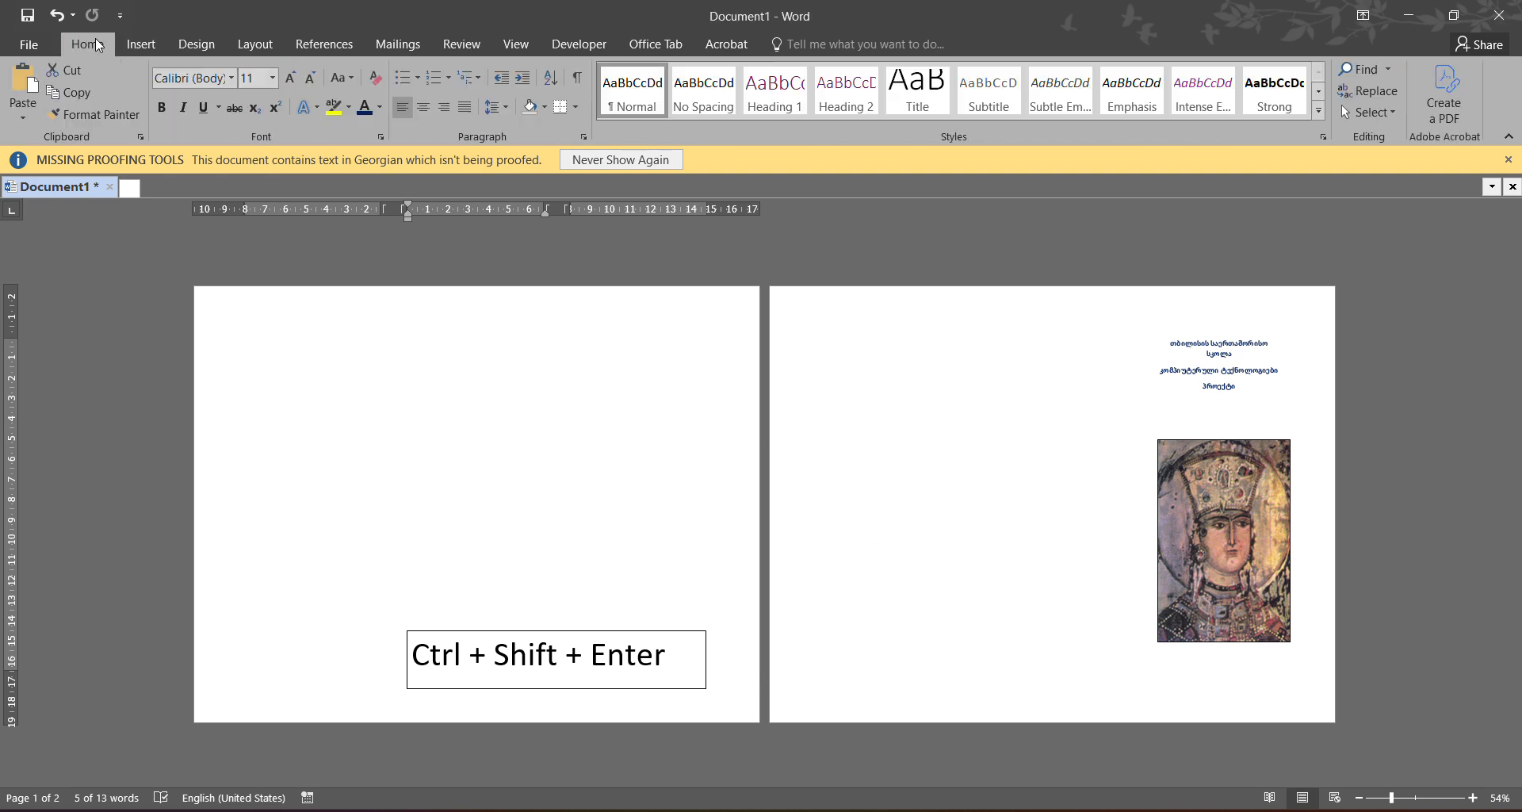
{"action": "left_click", "coordinate": [138, 46]}
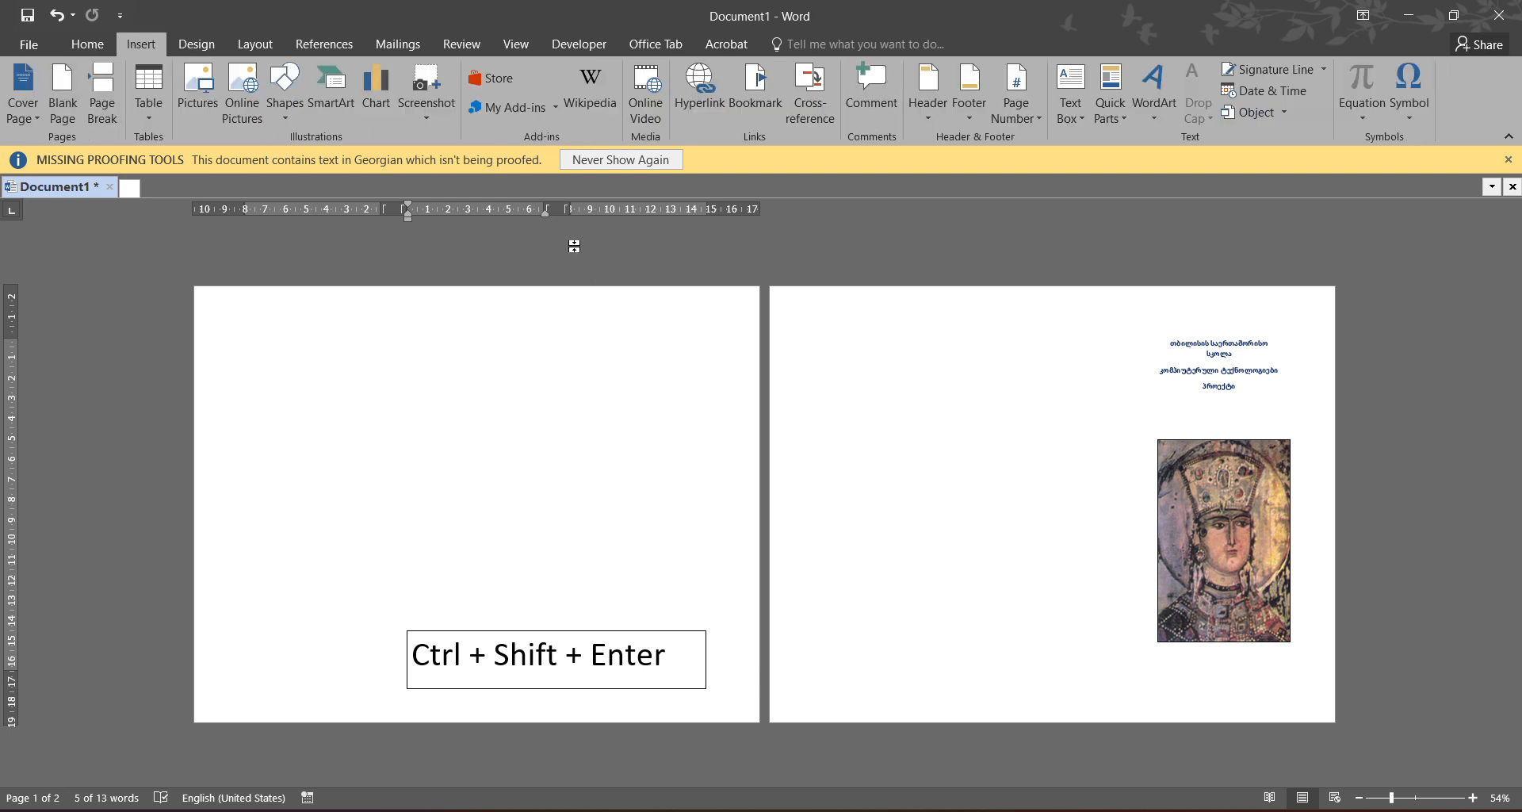
{"action": "left_click", "coordinate": [262, 47]}
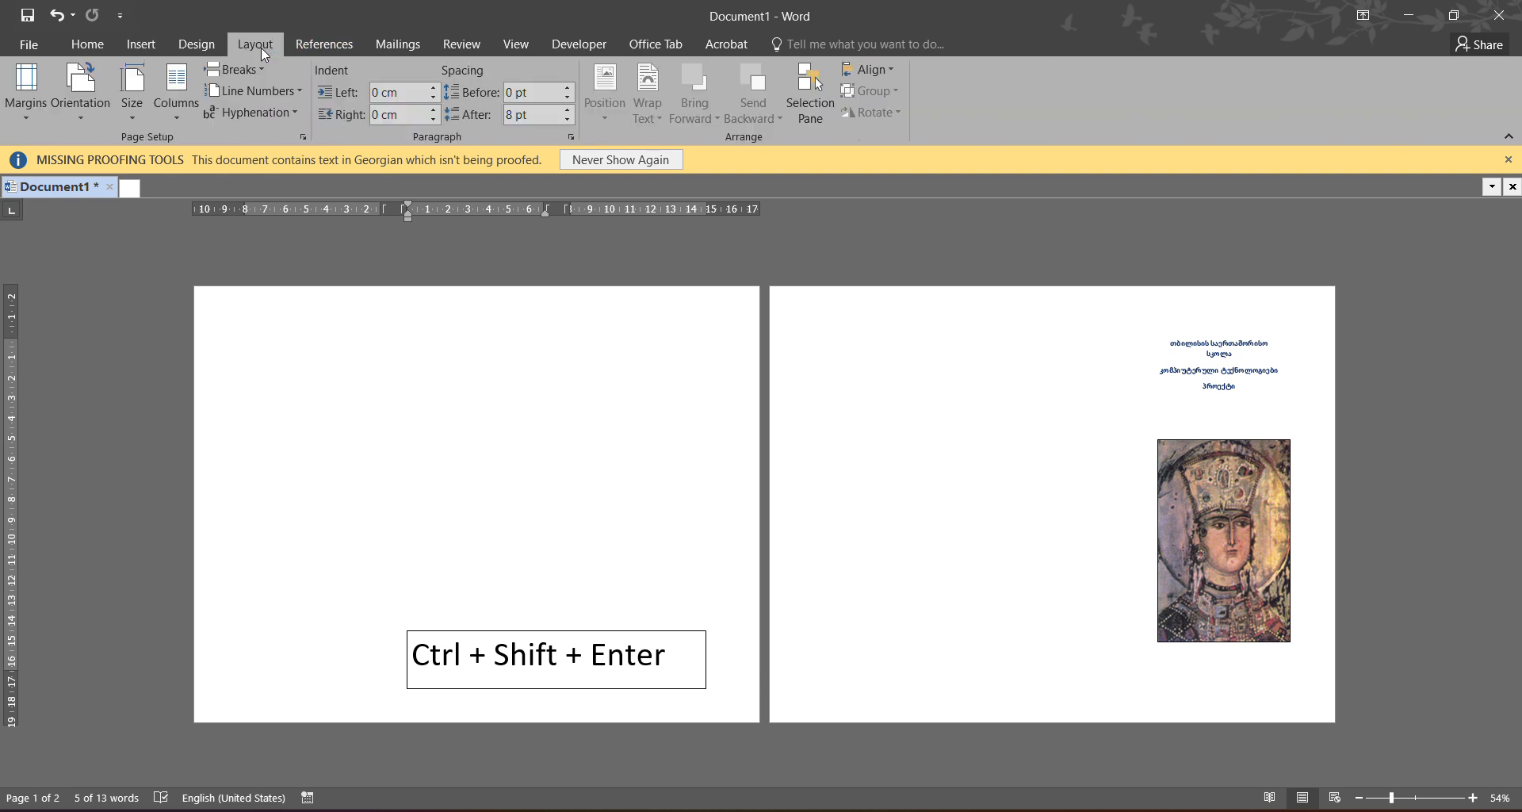
{"action": "left_click", "coordinate": [82, 118]}
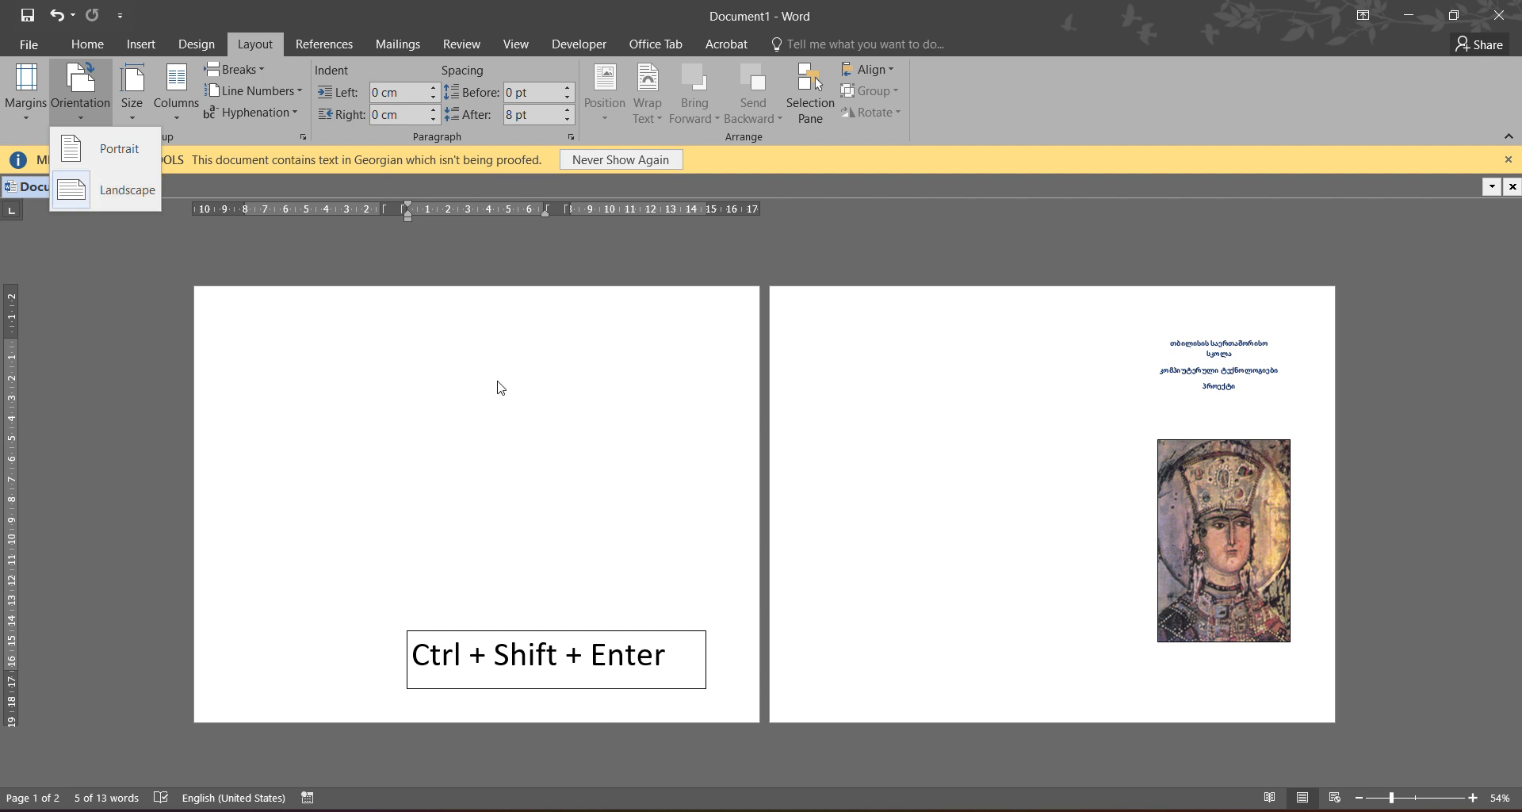
{"action": "left_click", "coordinate": [117, 218]}
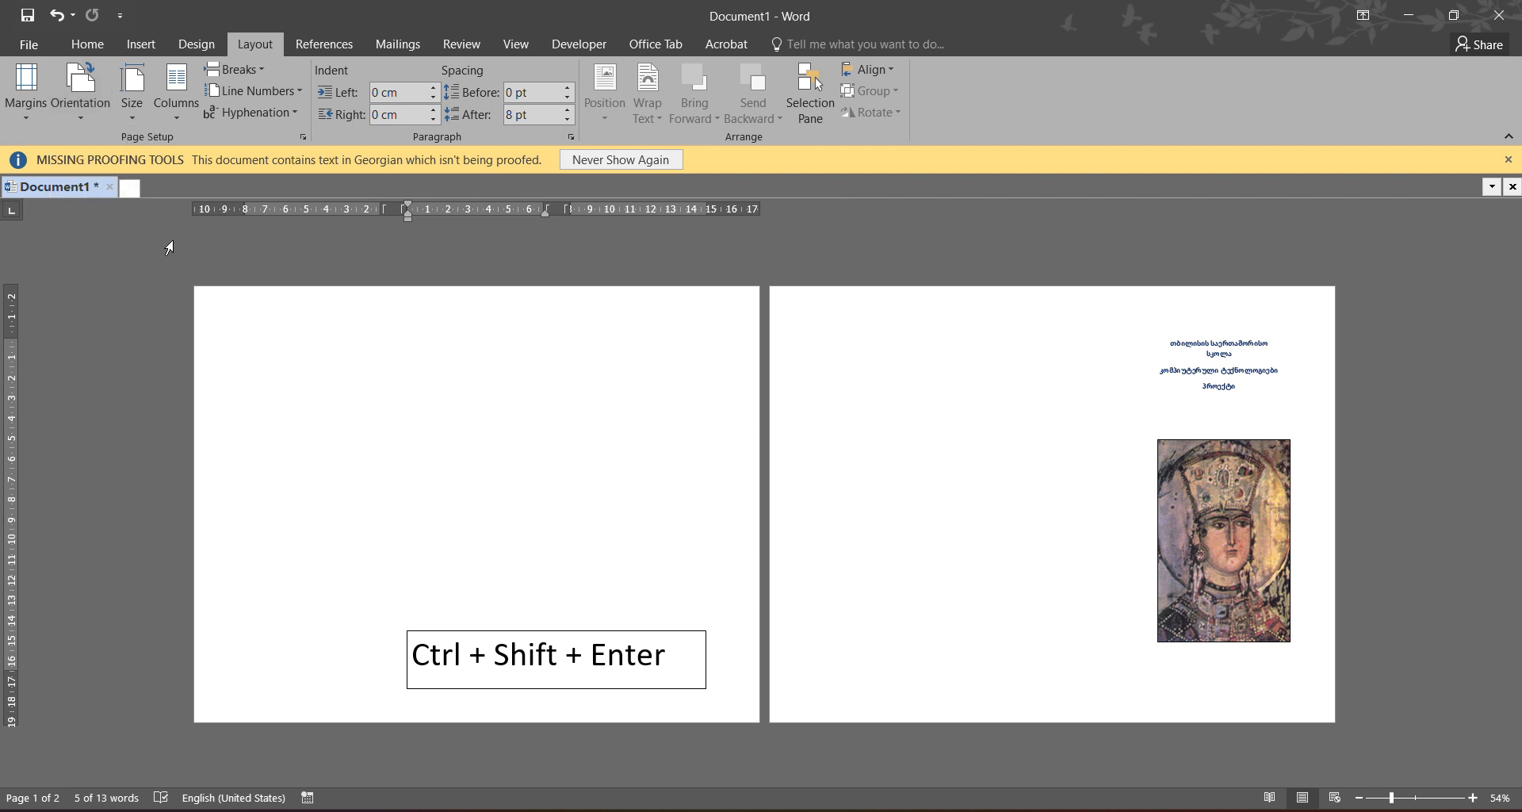
{"action": "left_click", "coordinate": [178, 116]}
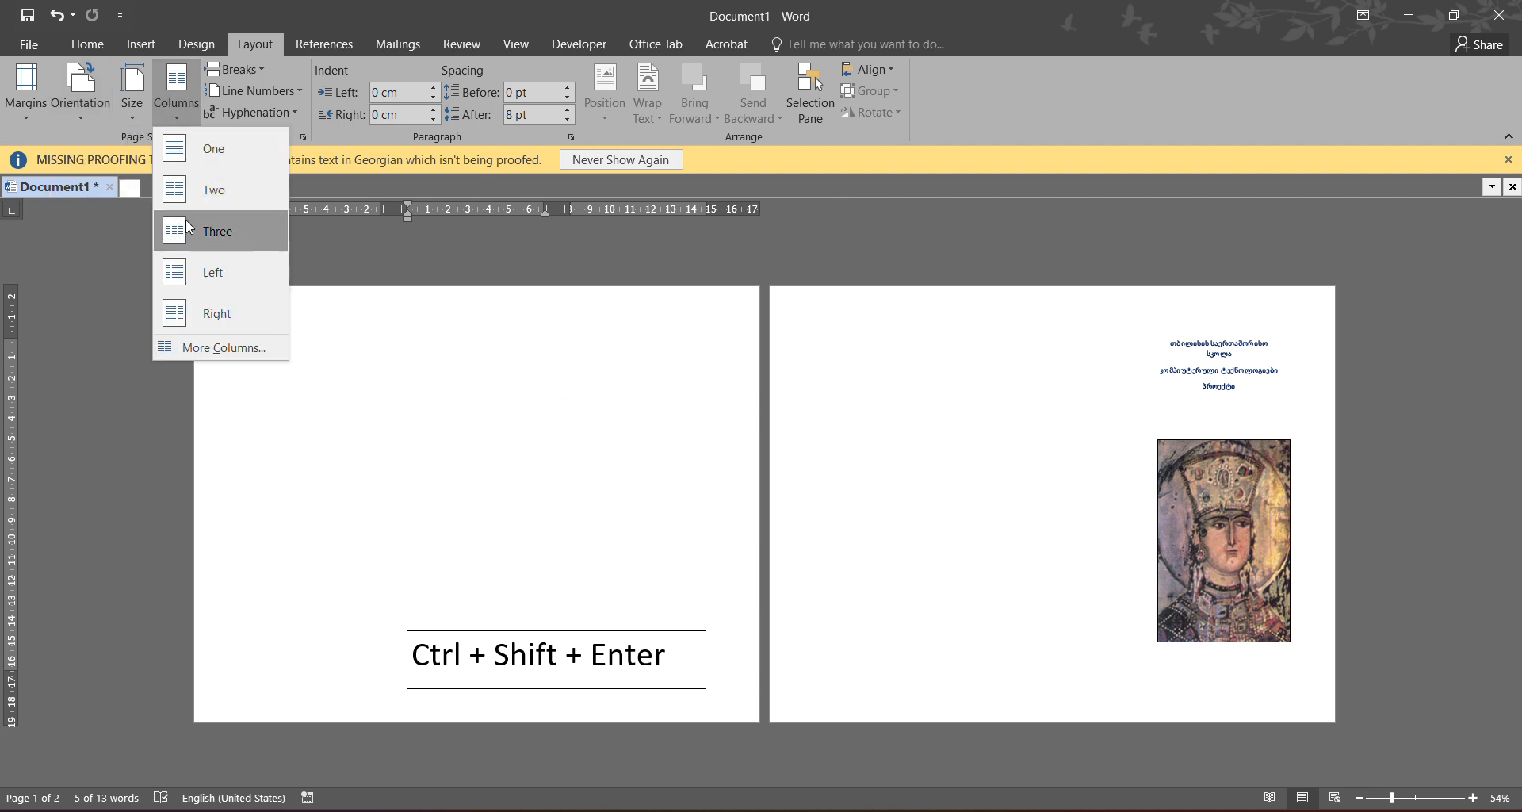
{"action": "left_click", "coordinate": [512, 431]}
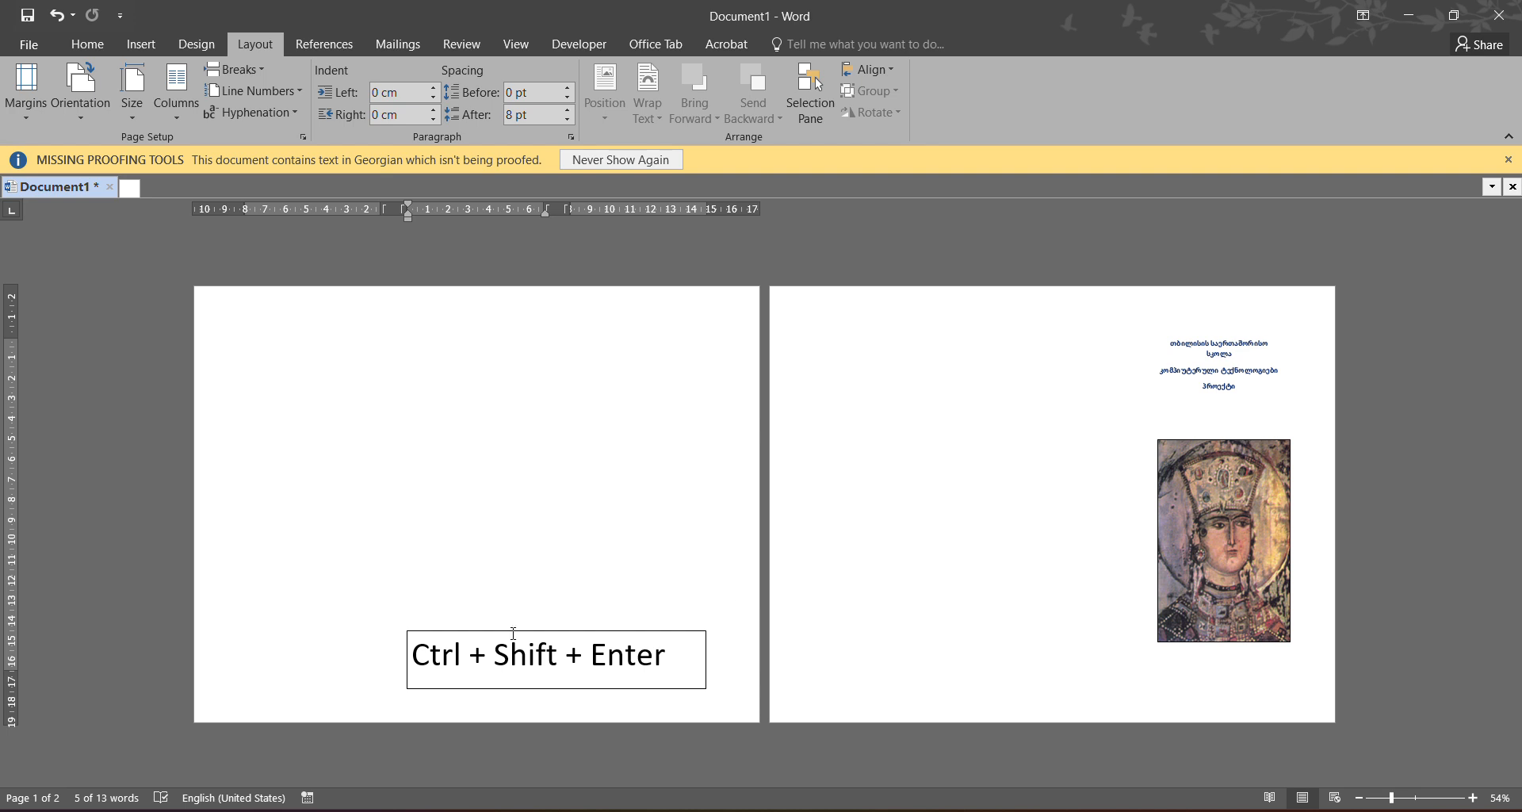
- Insert two column breaks on the first page, starting from its first column, to reach the third column
{"action": "left_click", "coordinate": [856, 394]}
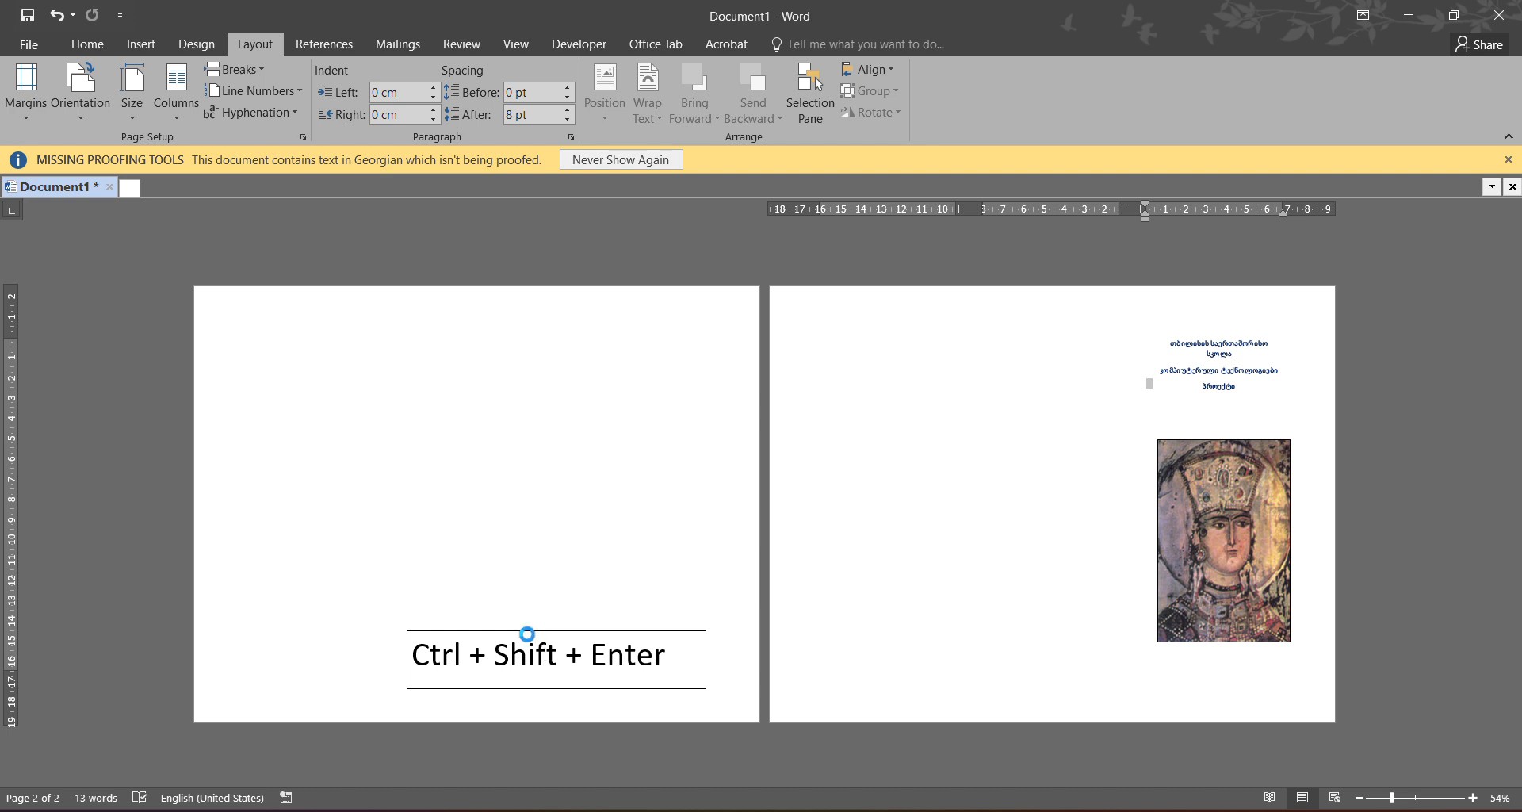
{"action": "left_click", "coordinate": [527, 634]}
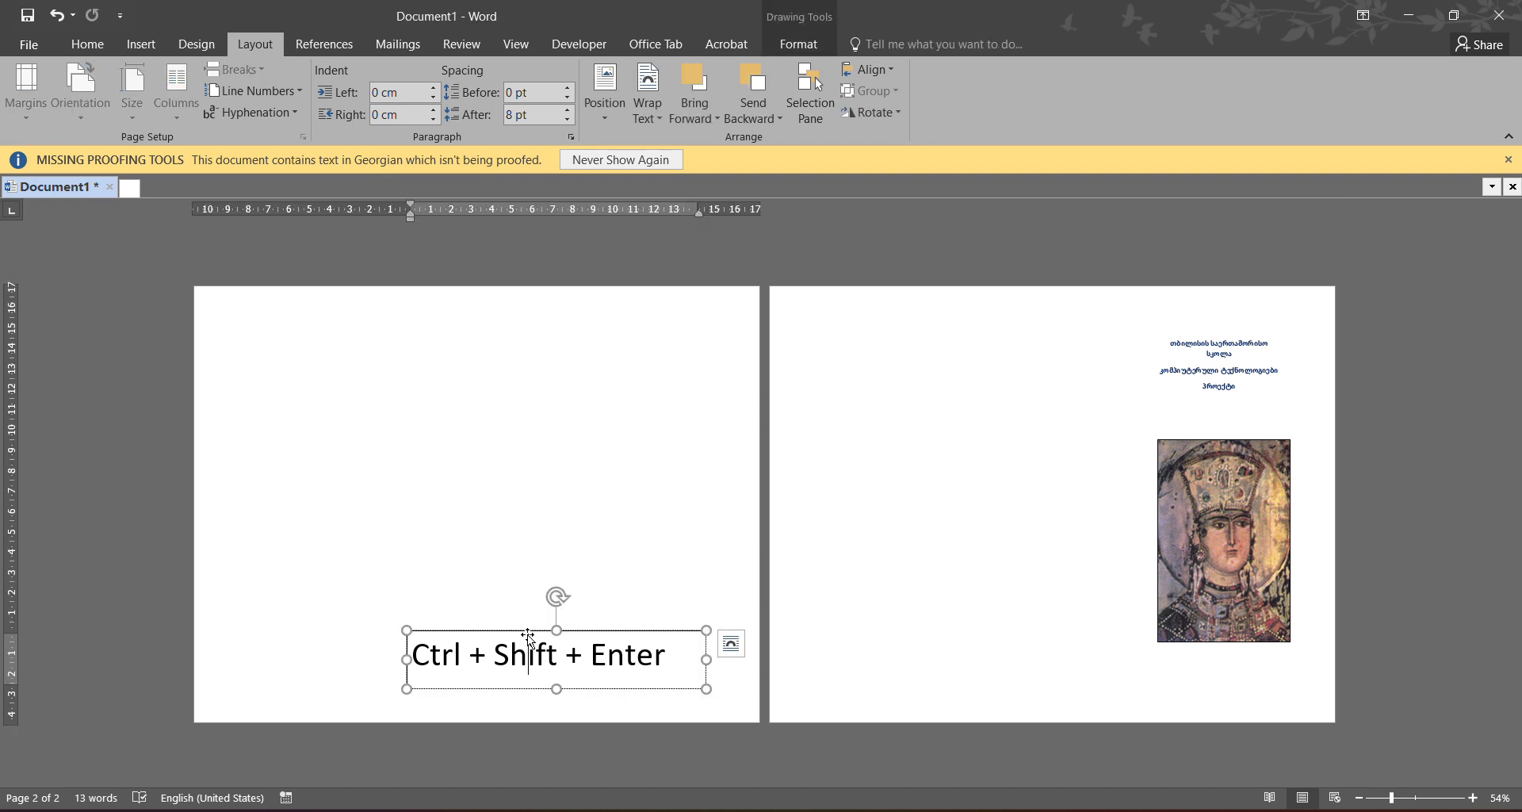
{"action": "left_click", "coordinate": [505, 575]}
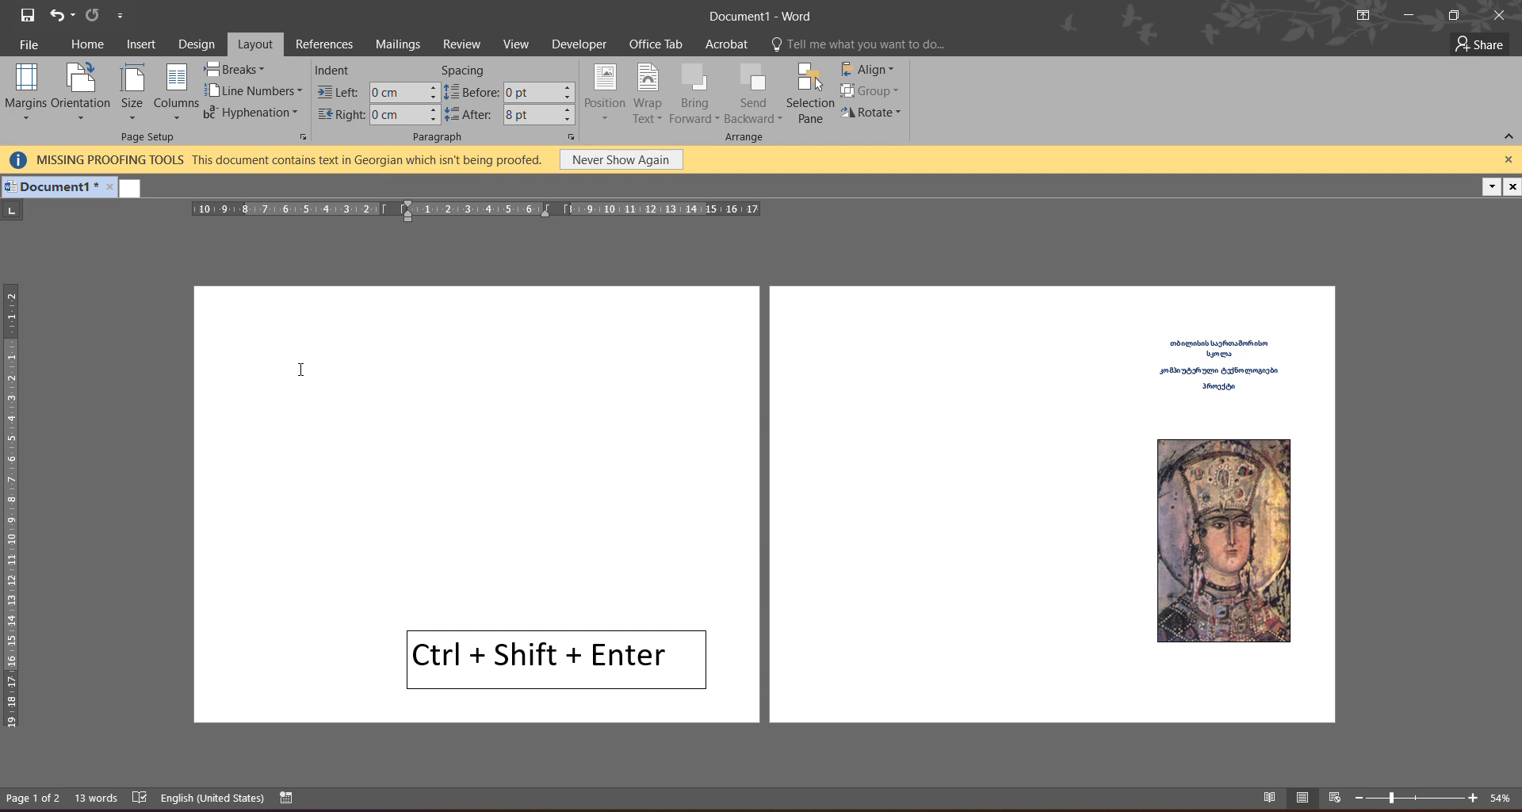
{"action": "left_click", "coordinate": [266, 334]}
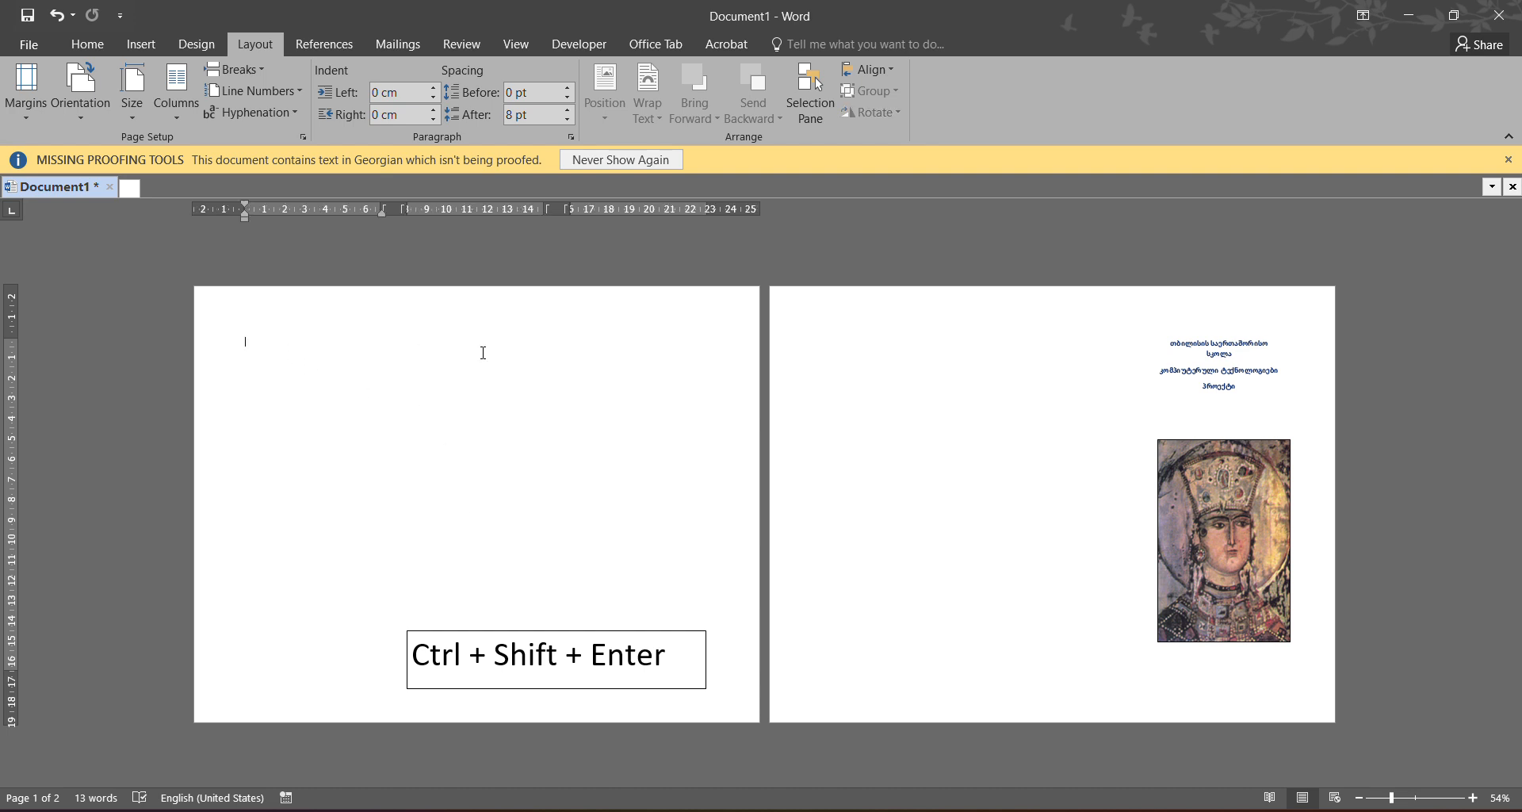
{"action": "key", "text": "ctrl+shift+Return"}
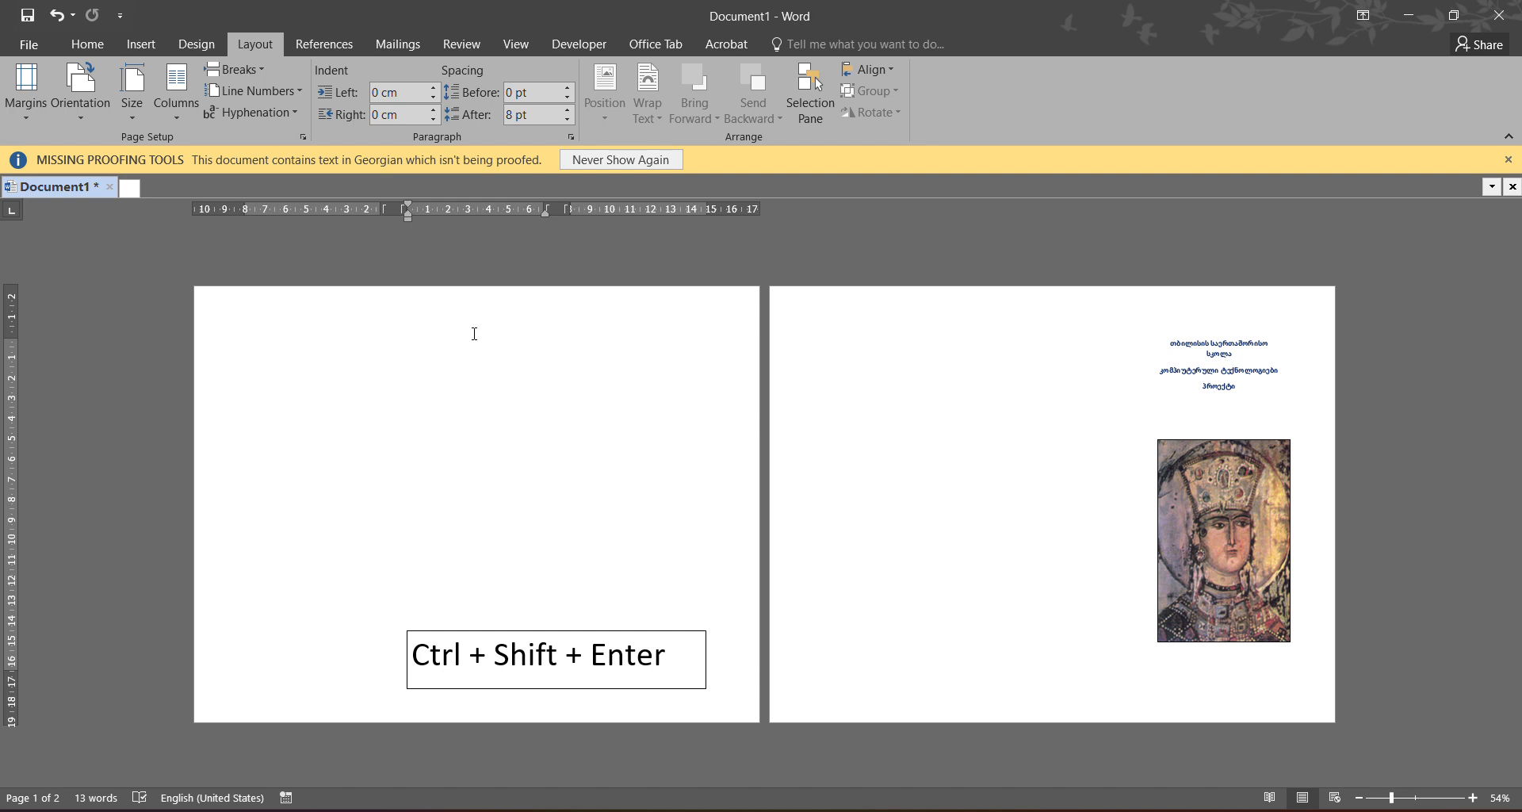
{"action": "key", "text": "ctrl+shift+Return"}
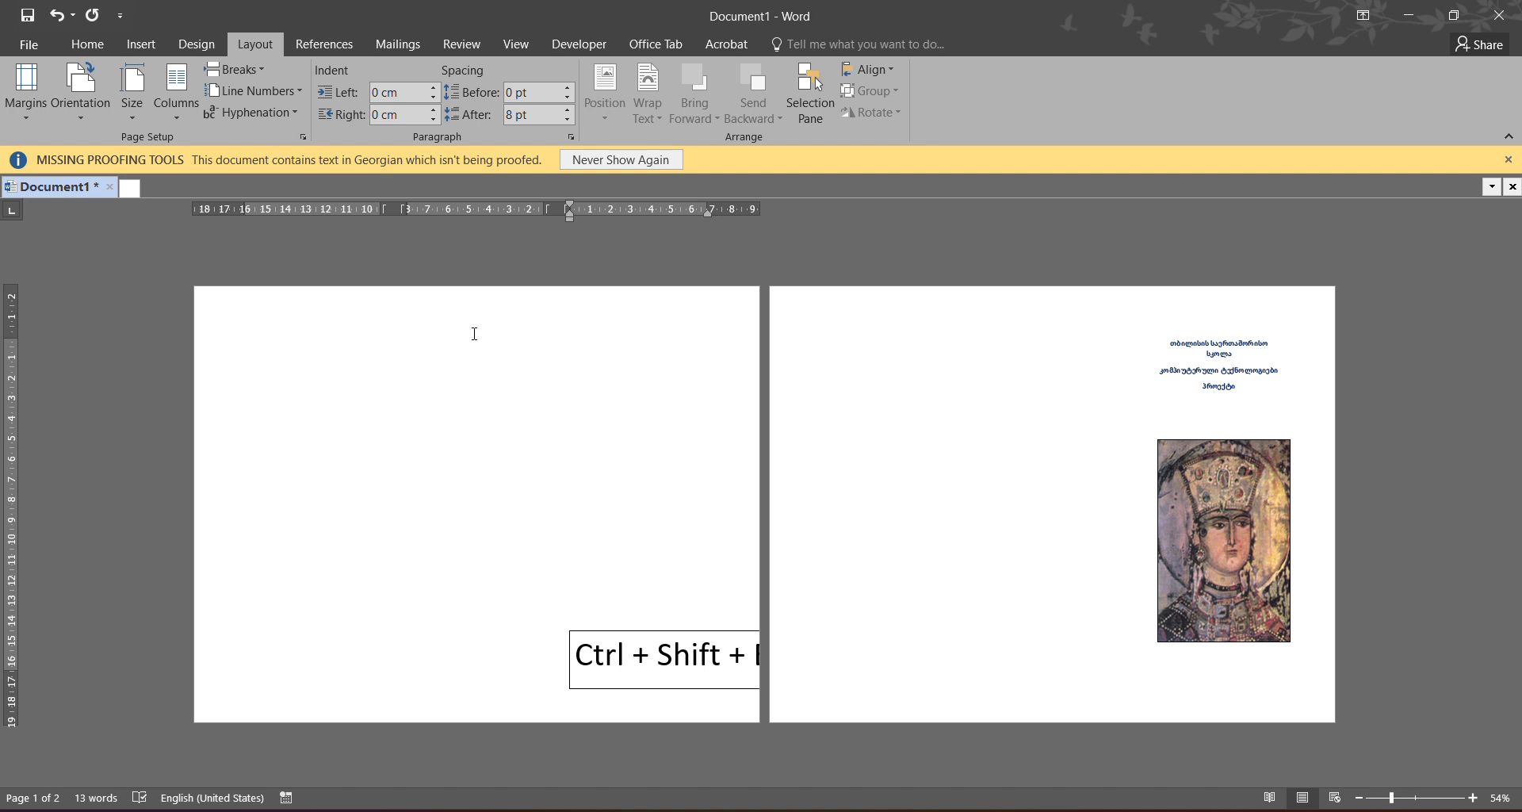
- Move the "Ctrl + Shift + Enter" text box to the lower-left corner of the first page
{"action": "left_click", "coordinate": [631, 630]}
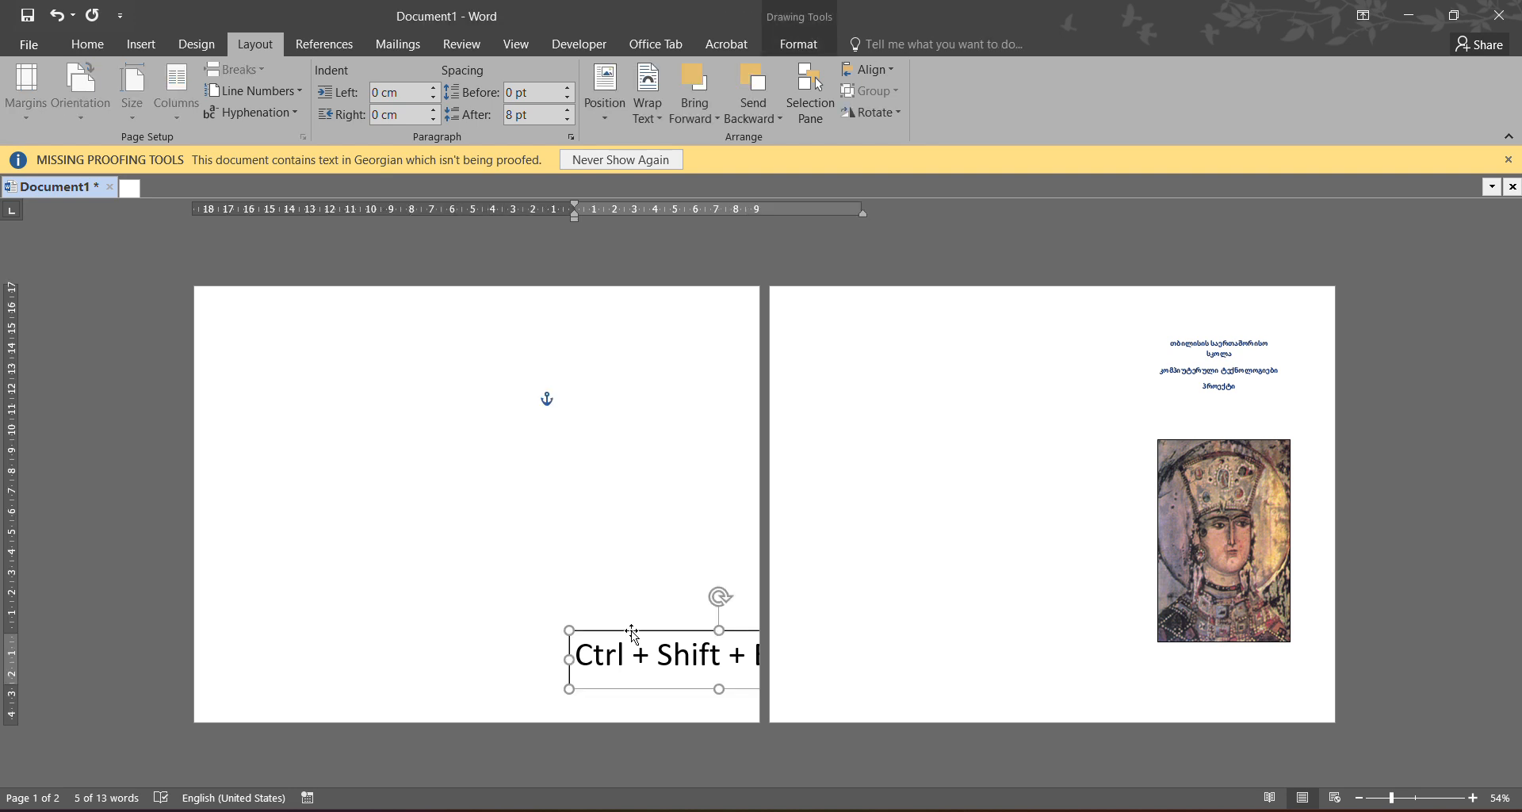
{"action": "left_click_drag", "start_coordinate": [631, 630], "coordinate": [273, 648]}
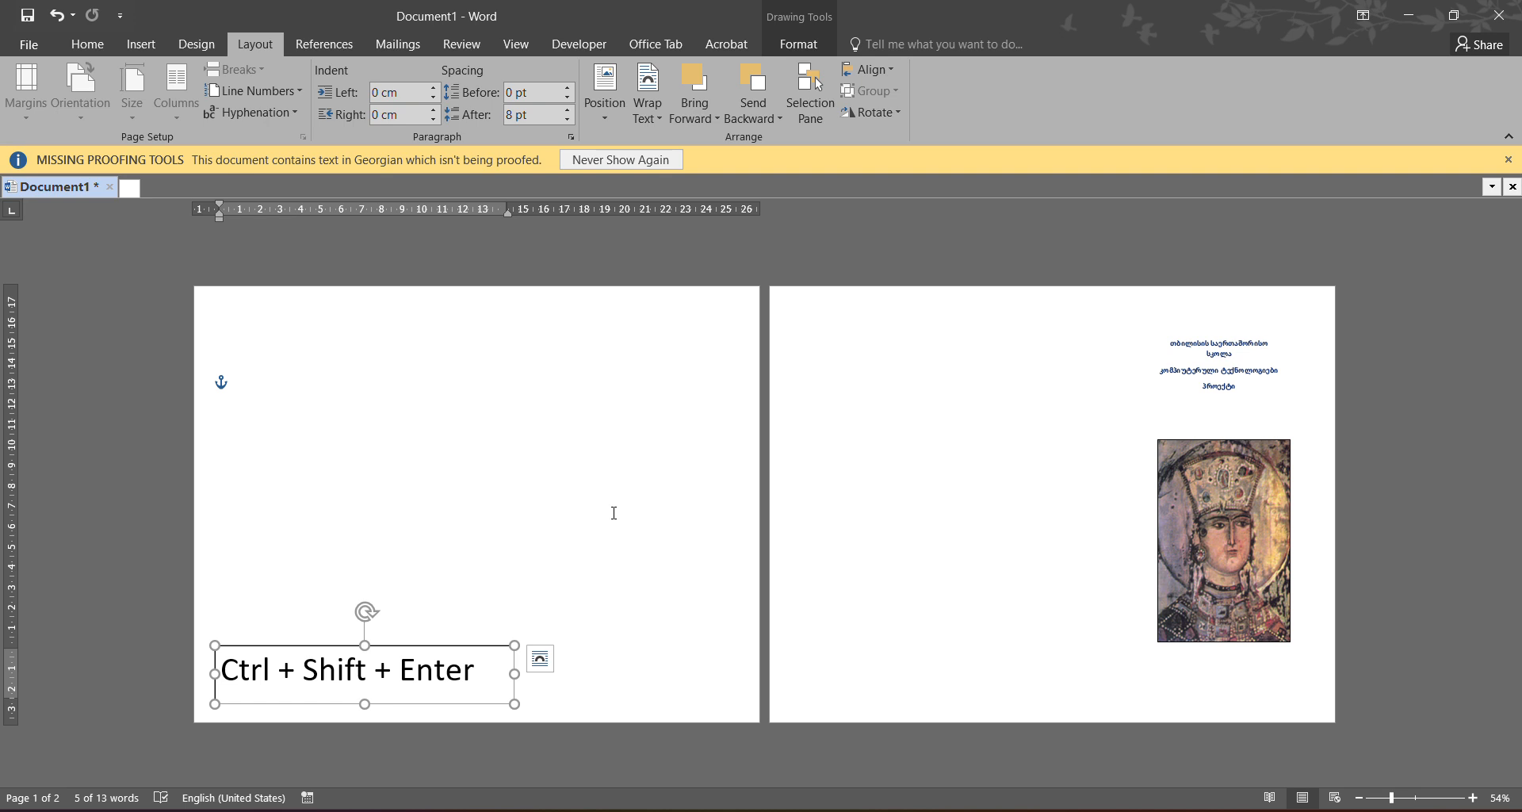
{"action": "left_click", "coordinate": [853, 388]}
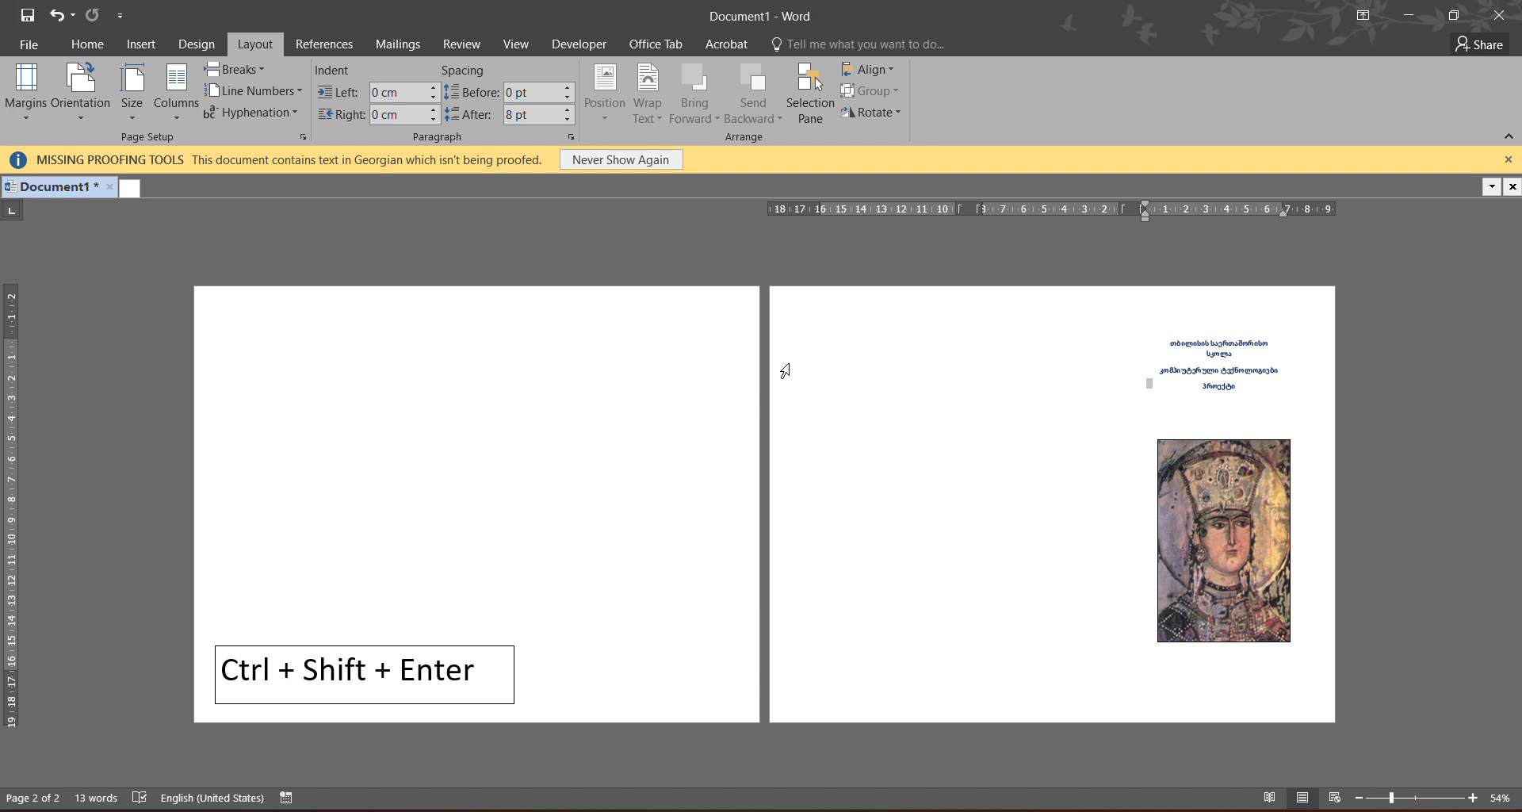
- Draw a text box about 4.49 cm high and 6.06 cm wide in the first page's first column, placed just above the shortcut note
{"action": "left_click", "coordinate": [242, 332]}
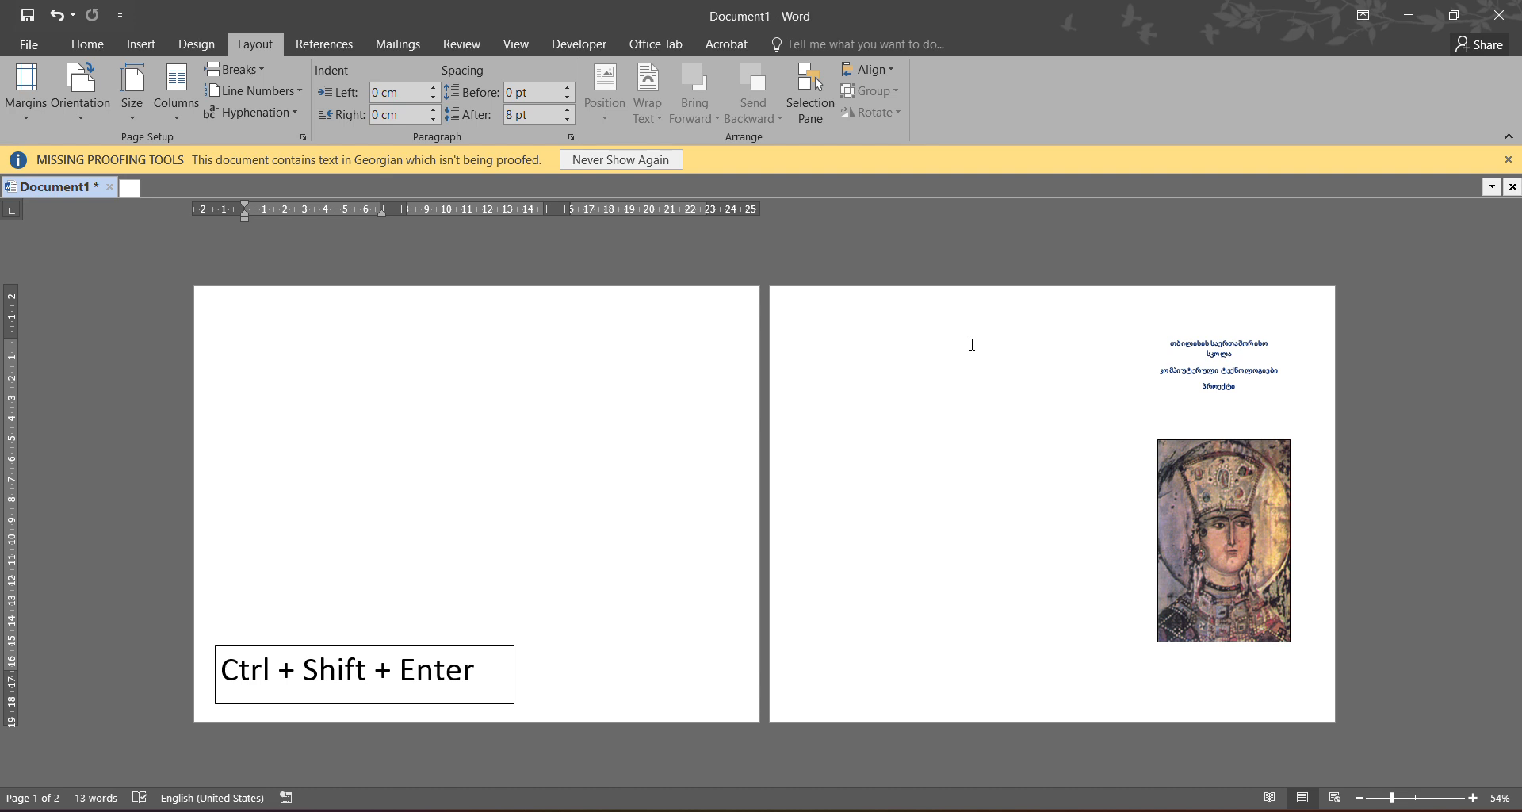
{"action": "left_click", "coordinate": [130, 50]}
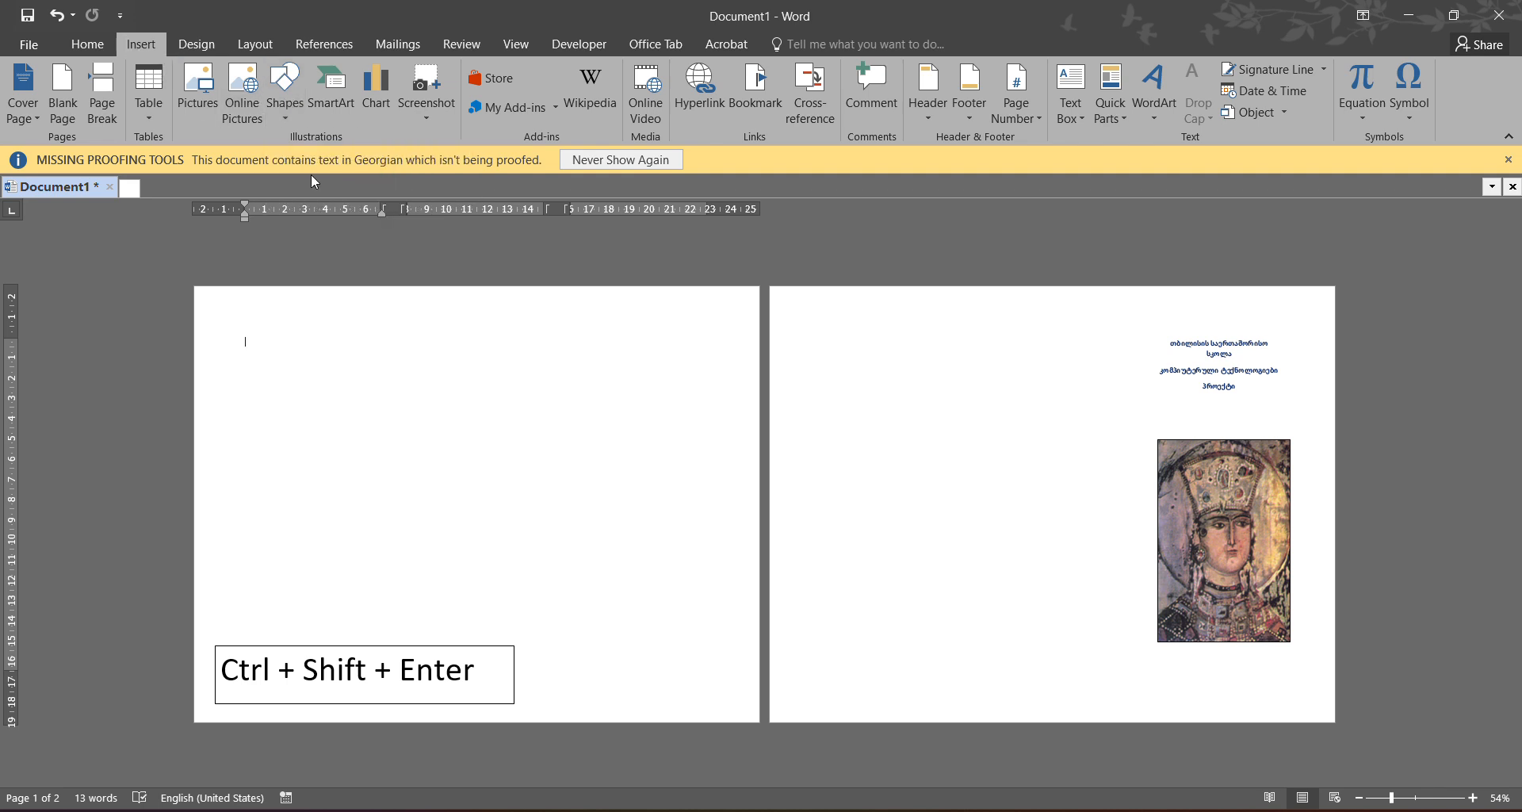
{"action": "left_click", "coordinate": [284, 121]}
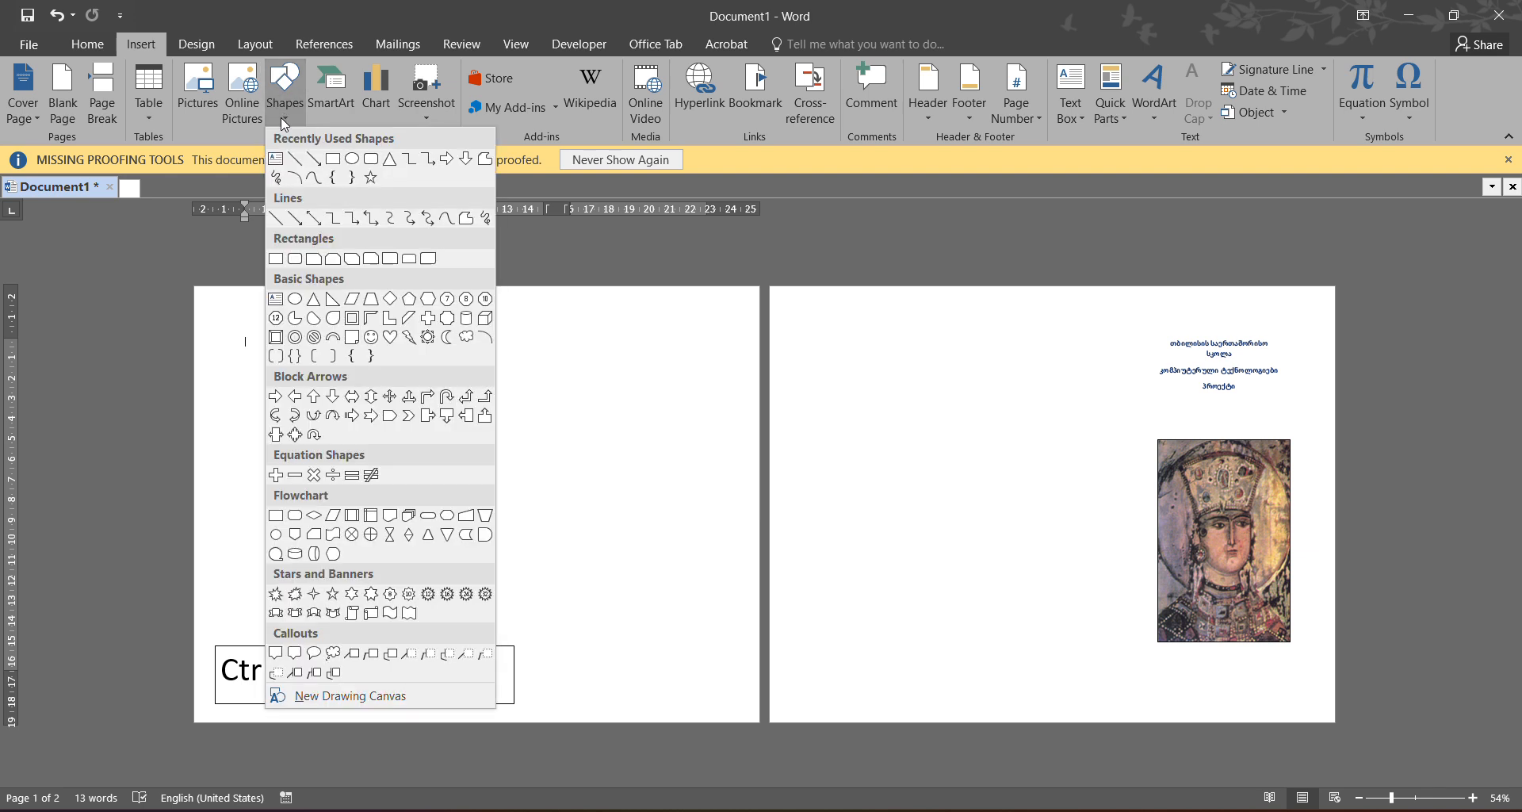
{"action": "left_click", "coordinate": [276, 158]}
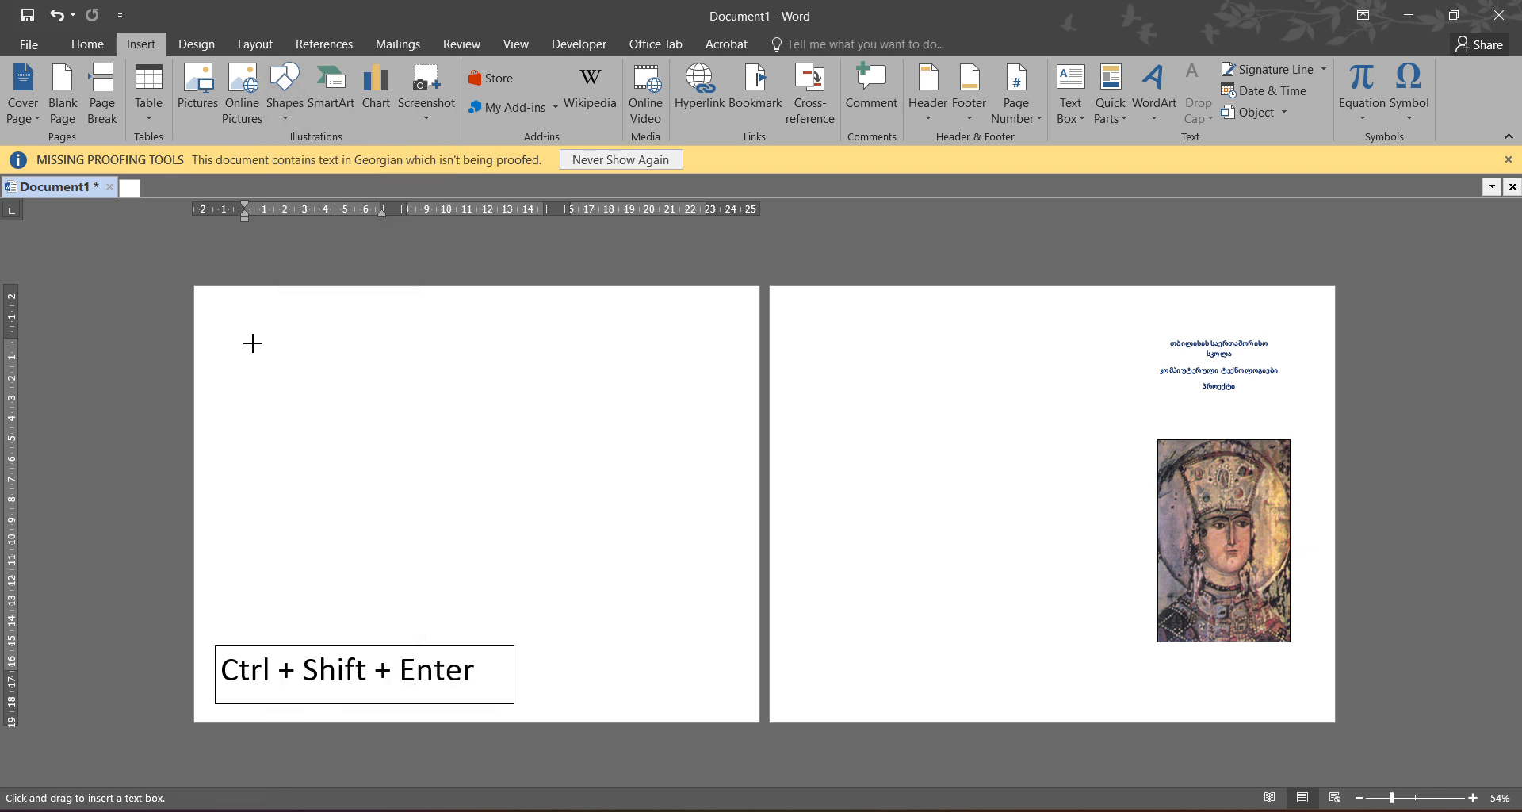
{"action": "mouse_move", "coordinate": [250, 332]}
{"action": "left_mouse_down"}
{"action": "mouse_move", "coordinate": [295, 412]}
{"action": "mouse_move", "coordinate": [373, 422]}
{"action": "left_mouse_up"}
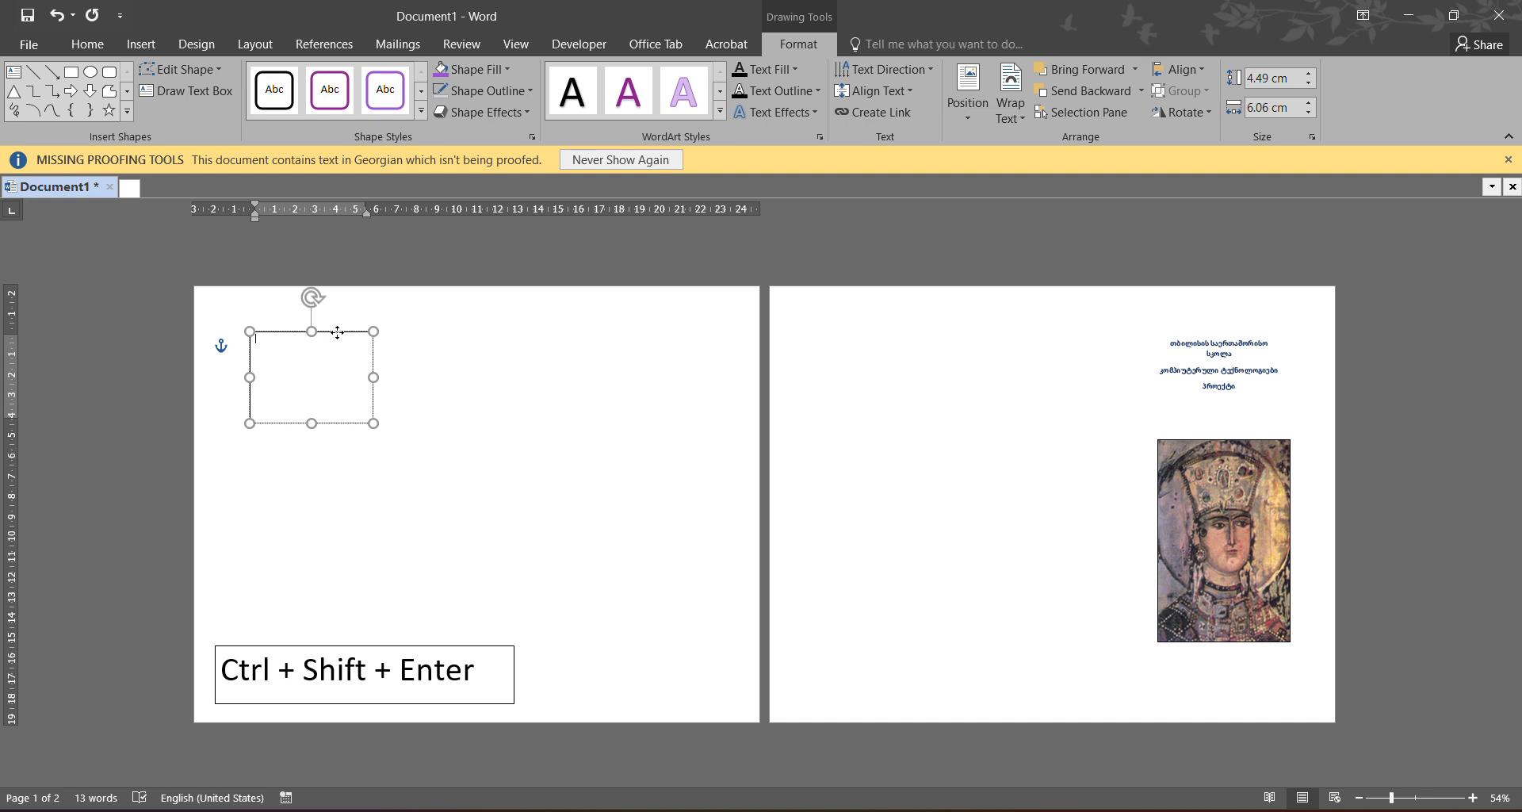
{"action": "left_click_drag", "start_coordinate": [337, 341], "coordinate": [337, 524]}
- Enter "თამარ მეფე" in the new text box, with "XII-XIII" on a second line
{"action": "left_click", "coordinate": [306, 541]}
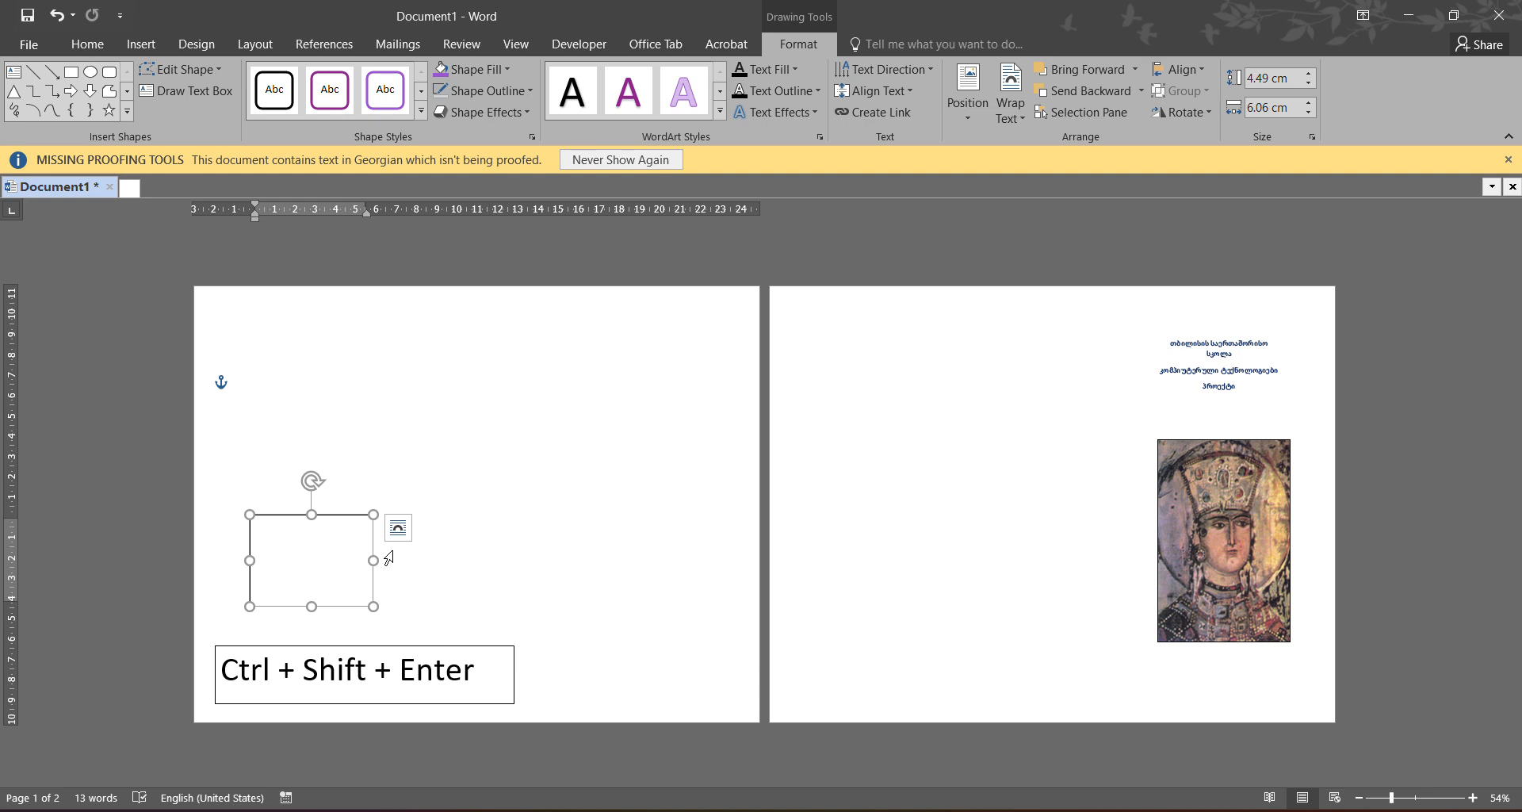
{"action": "key", "text": "alt+shift"}
{"action": "type", "text": "თბ"}
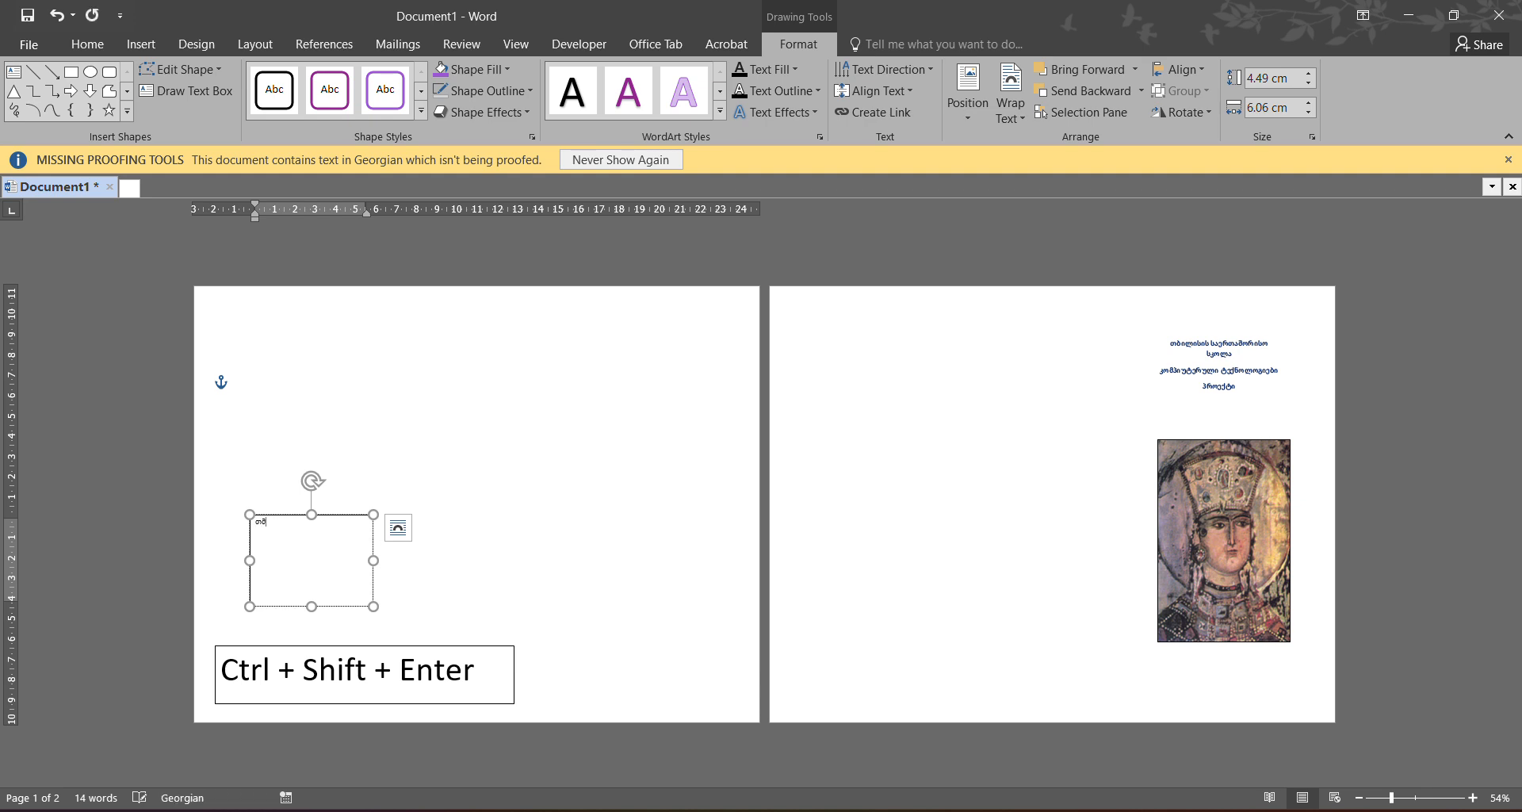
{"action": "type", "text": "მარ მეფე"}
{"action": "key", "text": "alt+shift"}
{"action": "key", "text": "Return"}
{"action": "type", "text": "XII"}
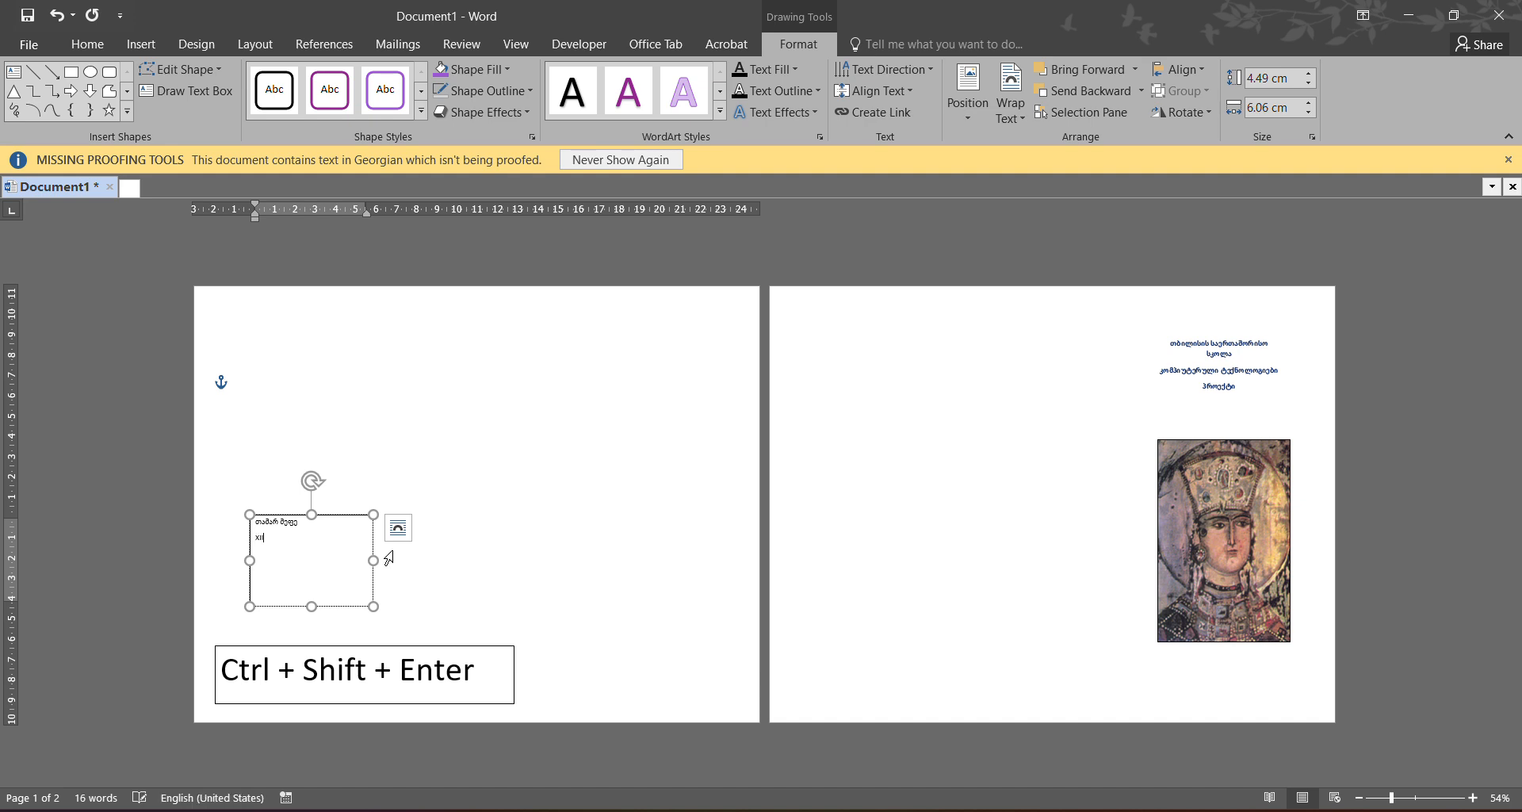
{"action": "type", "text": "-XIII"}
{"action": "key", "text": "alt+shift"}
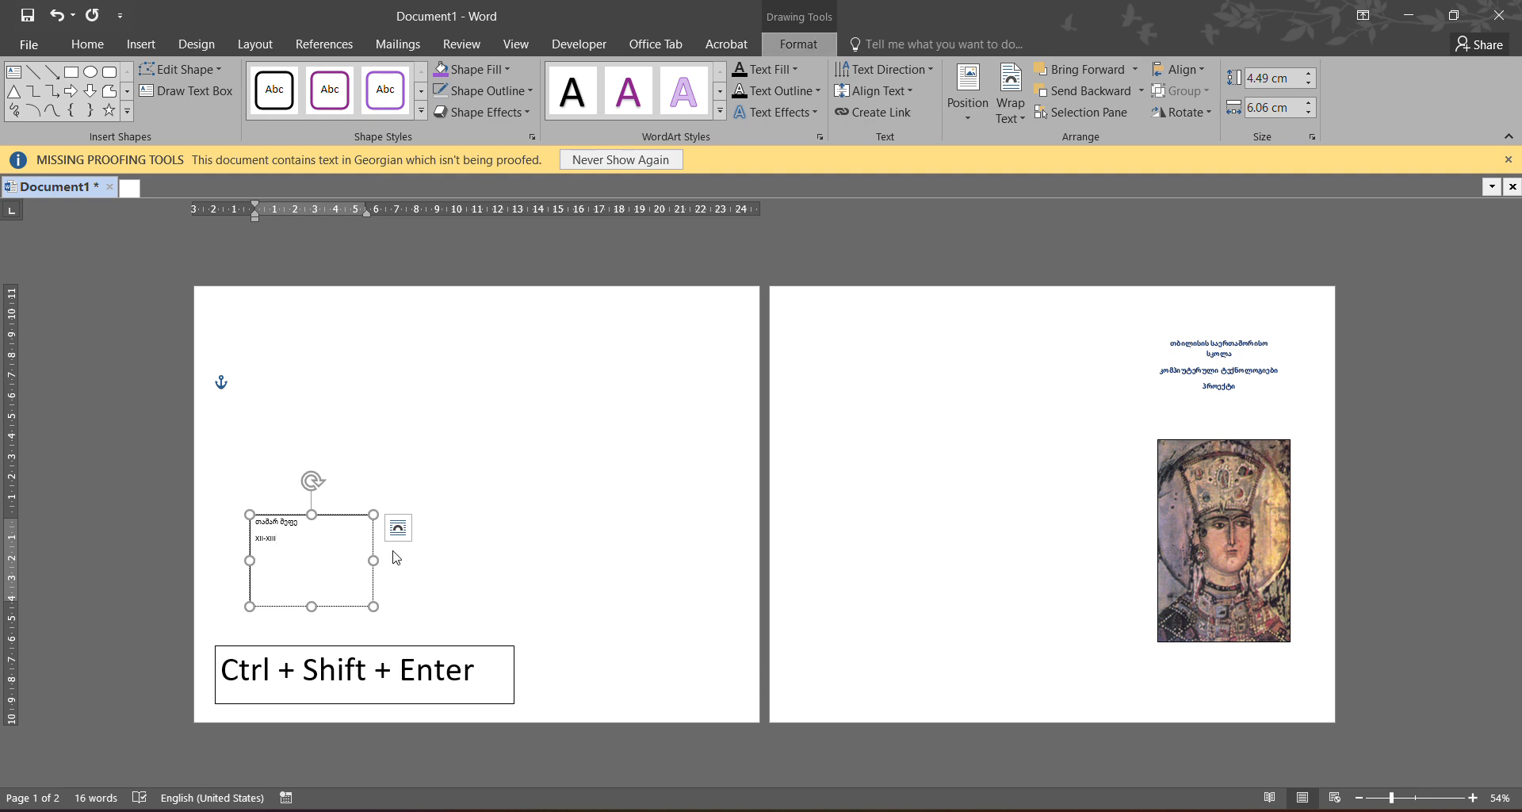
- Add the text "პირველი ქალი მეფე. საქართველოს ოქროს ხანა." below the centuries in the text box
{"action": "type", "text": "ალი"}
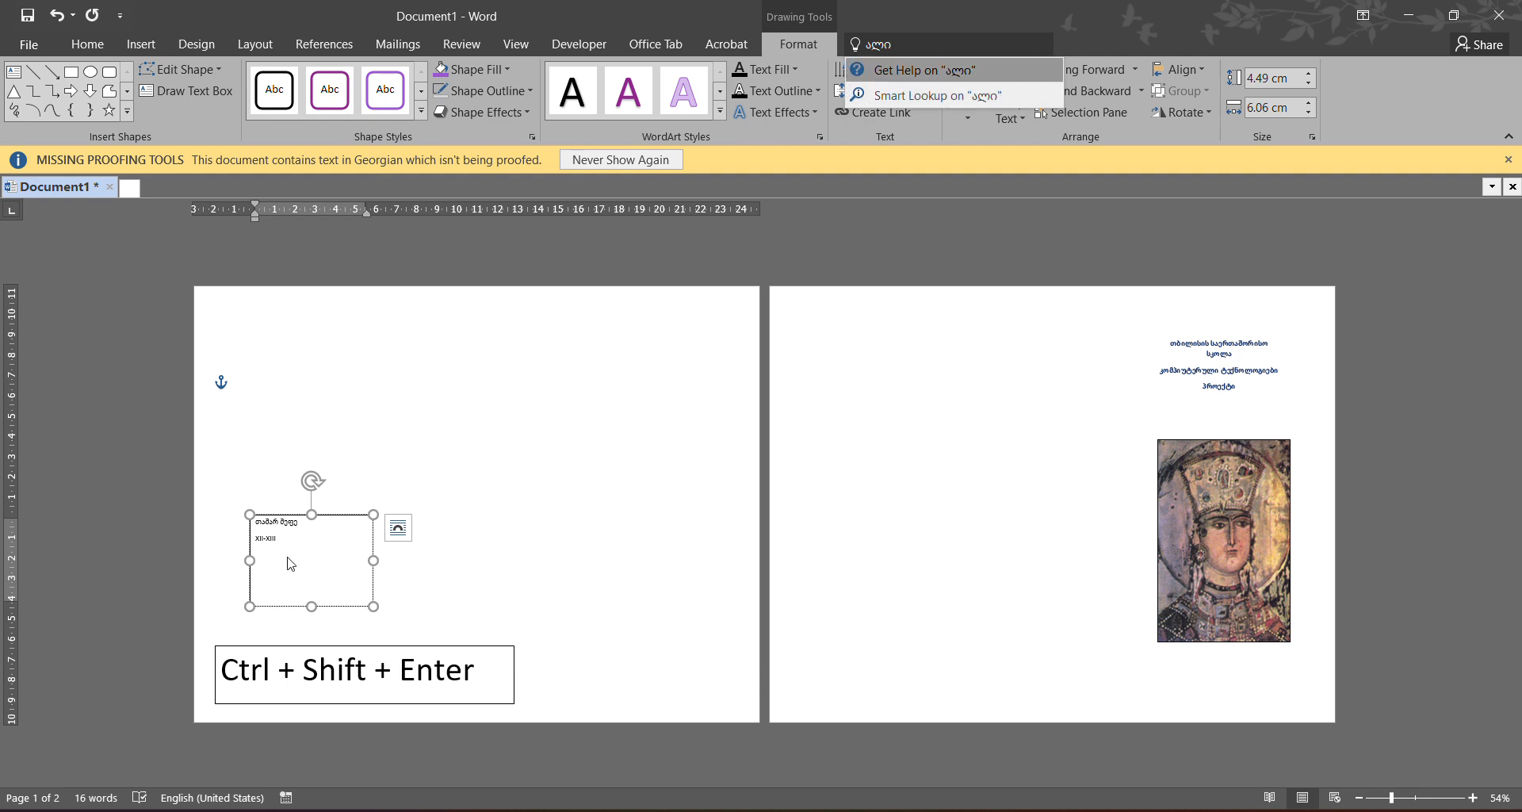
{"action": "left_click", "coordinate": [290, 558]}
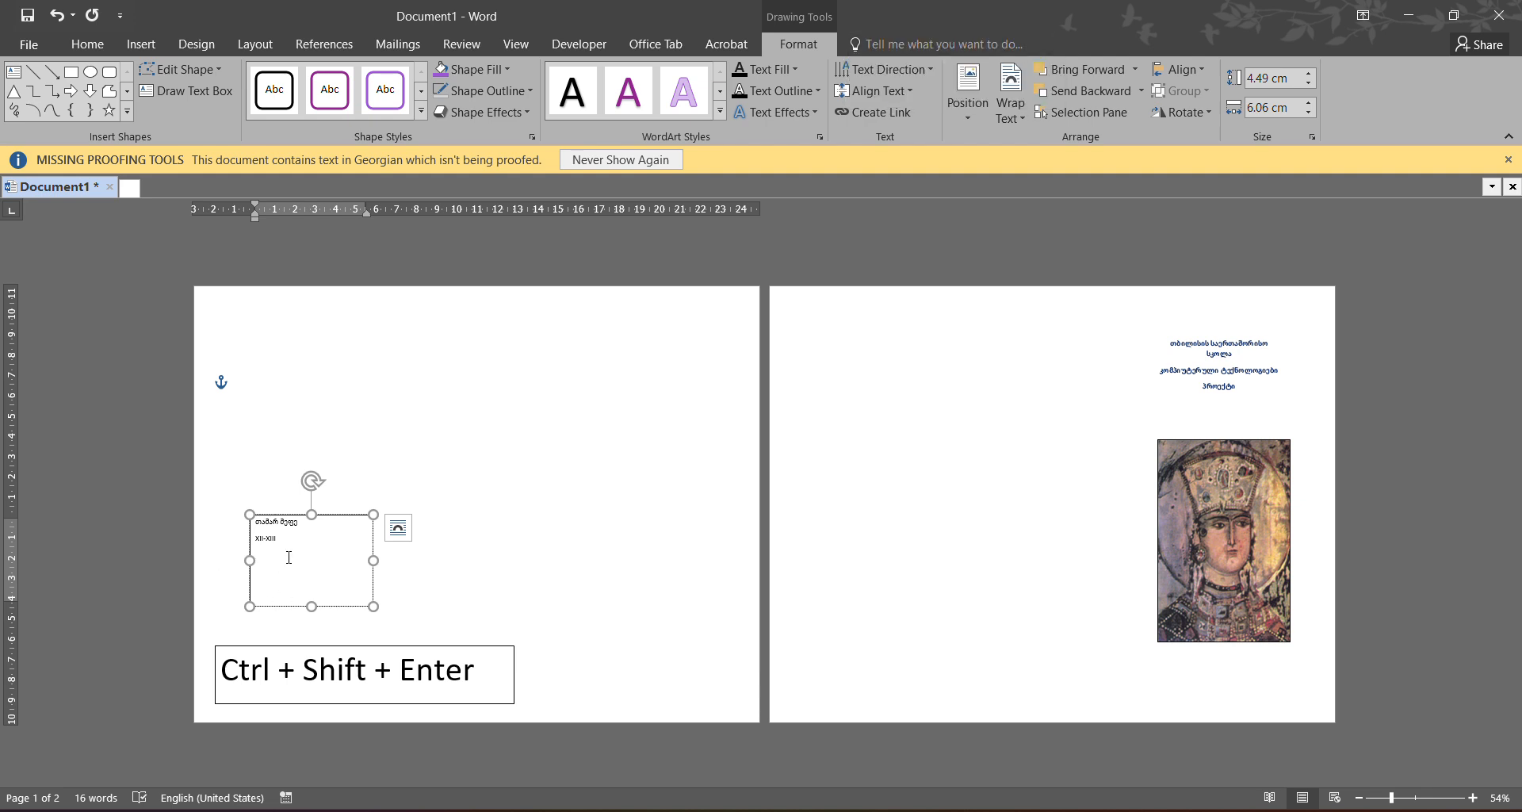
{"action": "type", "text": "პირველი ქალი მეფე"}
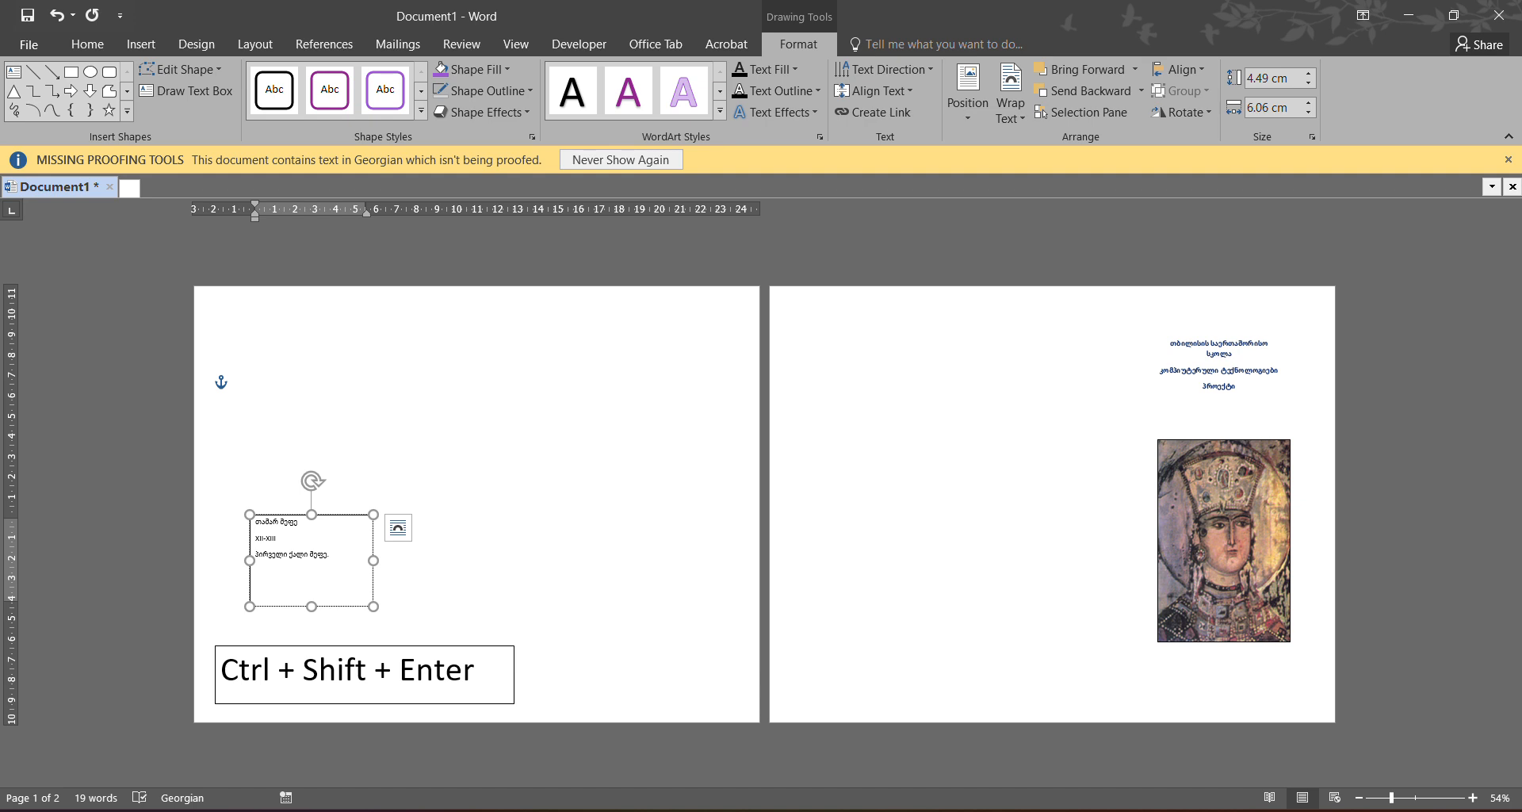
{"action": "type", "text": ". საქართ"}
{"action": "type", "text": "ლო"}
{"action": "key", "text": "BackSpace"}
{"action": "key", "text": "BackSpace"}
{"action": "key", "text": "BackSpace"}
{"action": "type", "text": "ლოს"}
{"action": "type", "text": " ოქროს ხანა. "}
- Add a last line reading "12.000.000" to the text box and leave the box
{"action": "type", "text": "12.000"}
{"action": "type", "text": ".000"}
{"action": "left_click", "coordinate": [284, 363]}
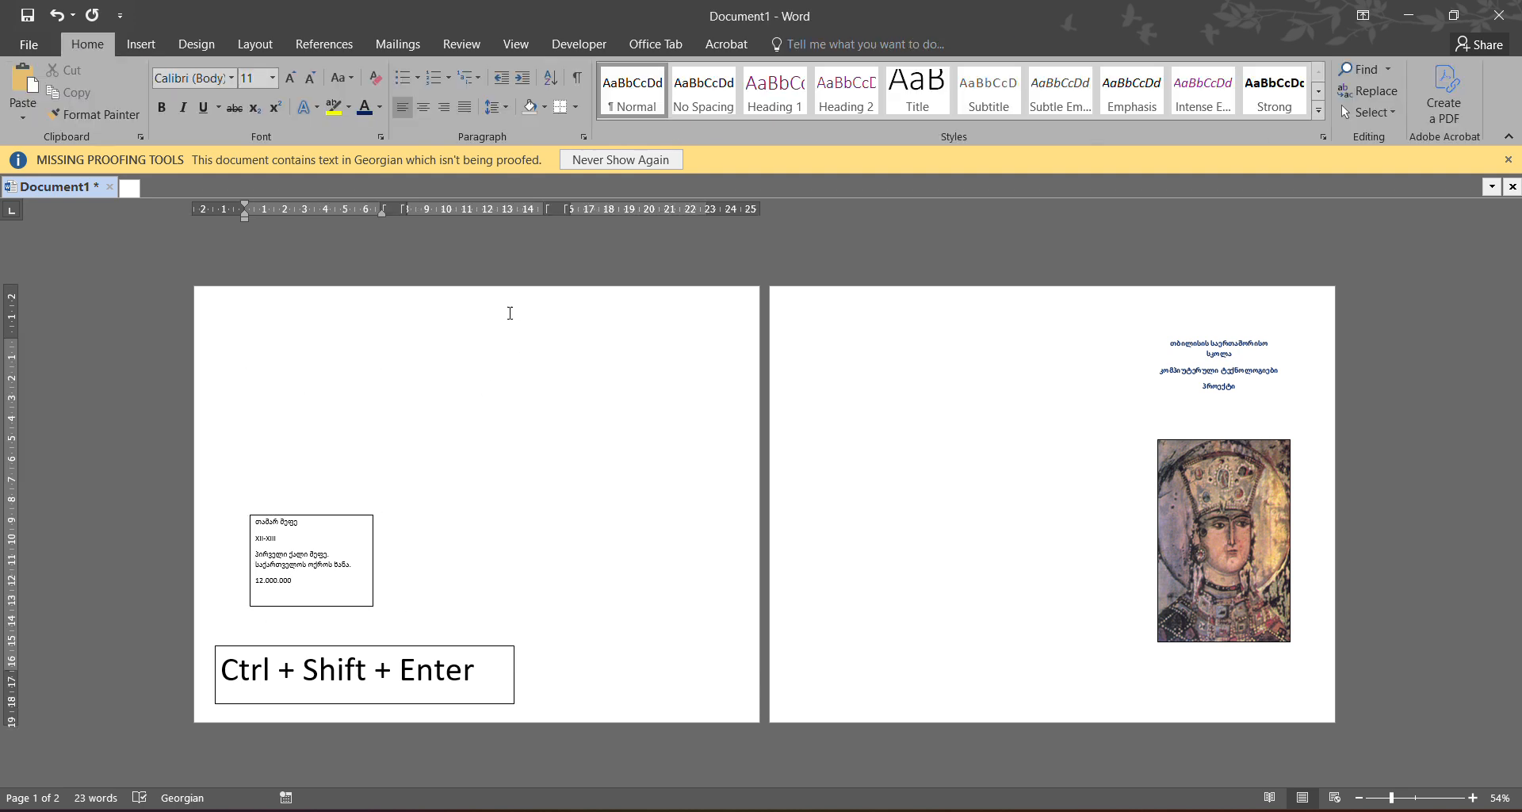
{"action": "left_click", "coordinate": [407, 591]}
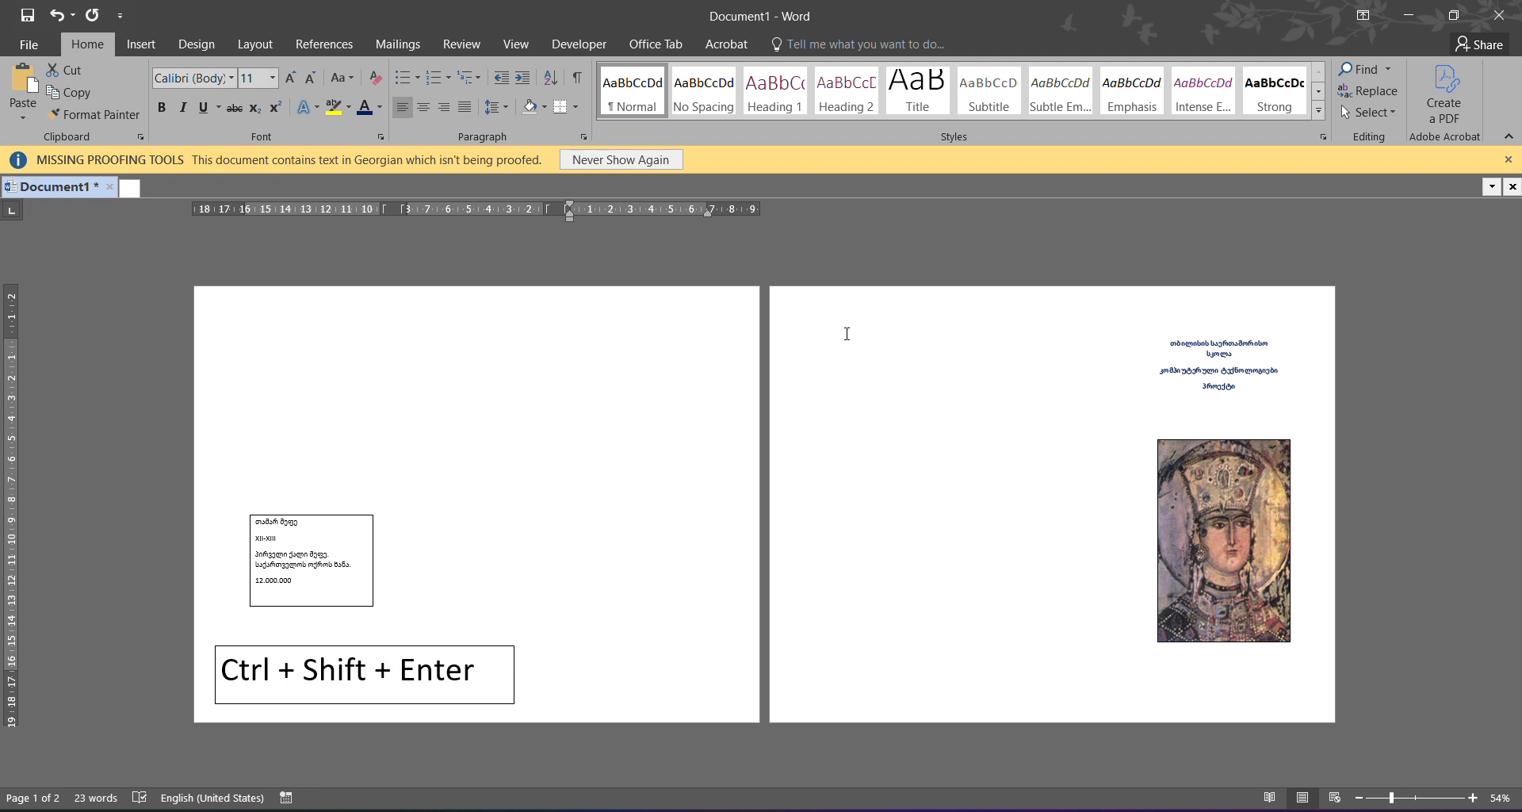
{"action": "left_click_drag", "start_coordinate": [1054, 296], "coordinate": [996, 384]}
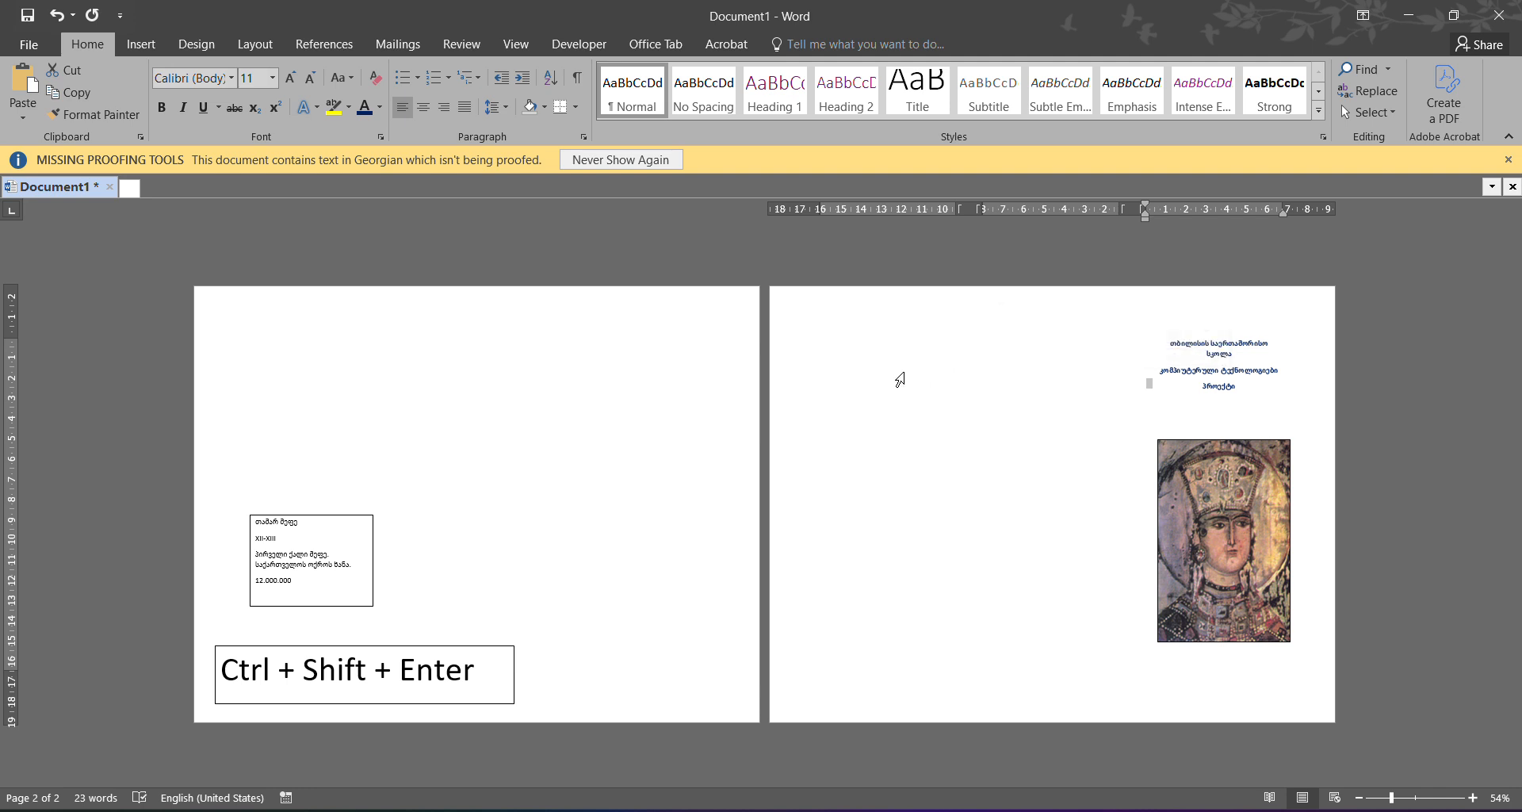
{"action": "left_click", "coordinate": [864, 362]}
{"action": "left_click", "coordinate": [1040, 331]}
- Draw a text box about 5.47 cm high and 5.86 cm wide at the top of the second page's middle column
{"action": "left_click", "coordinate": [969, 328]}
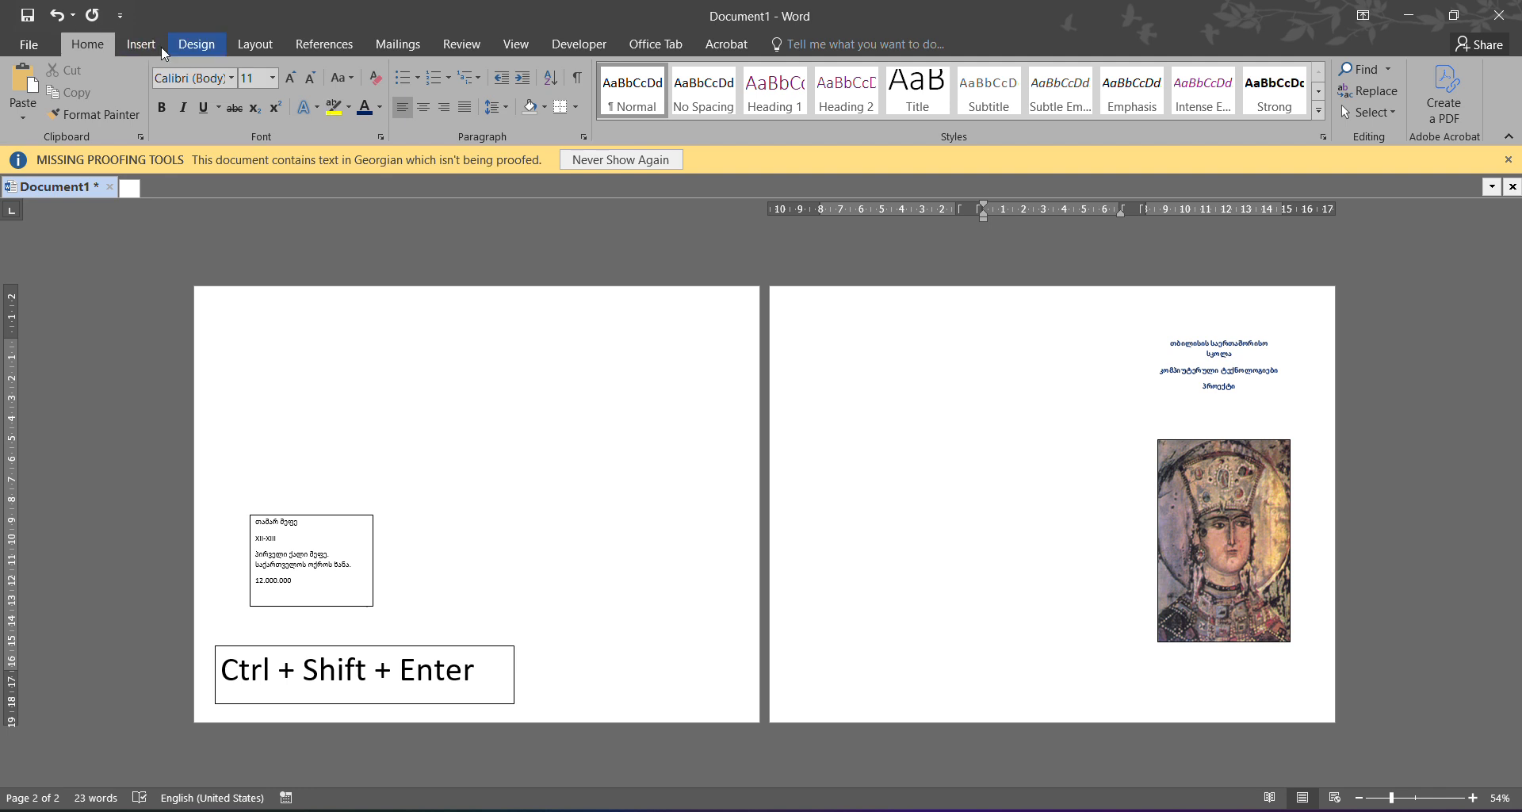
{"action": "left_click", "coordinate": [136, 42]}
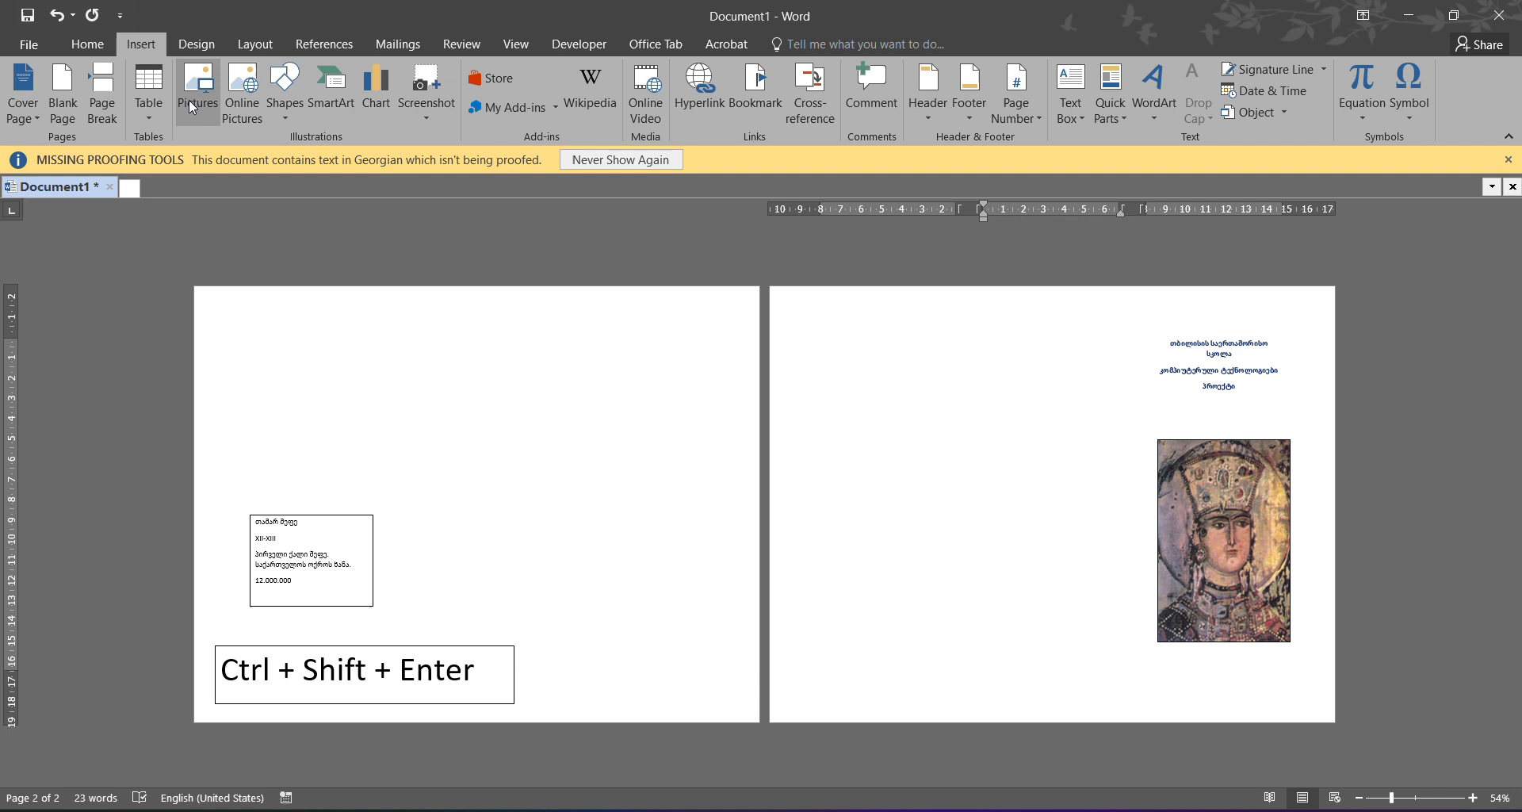
{"action": "left_click", "coordinate": [276, 117]}
{"action": "left_click", "coordinate": [276, 165]}
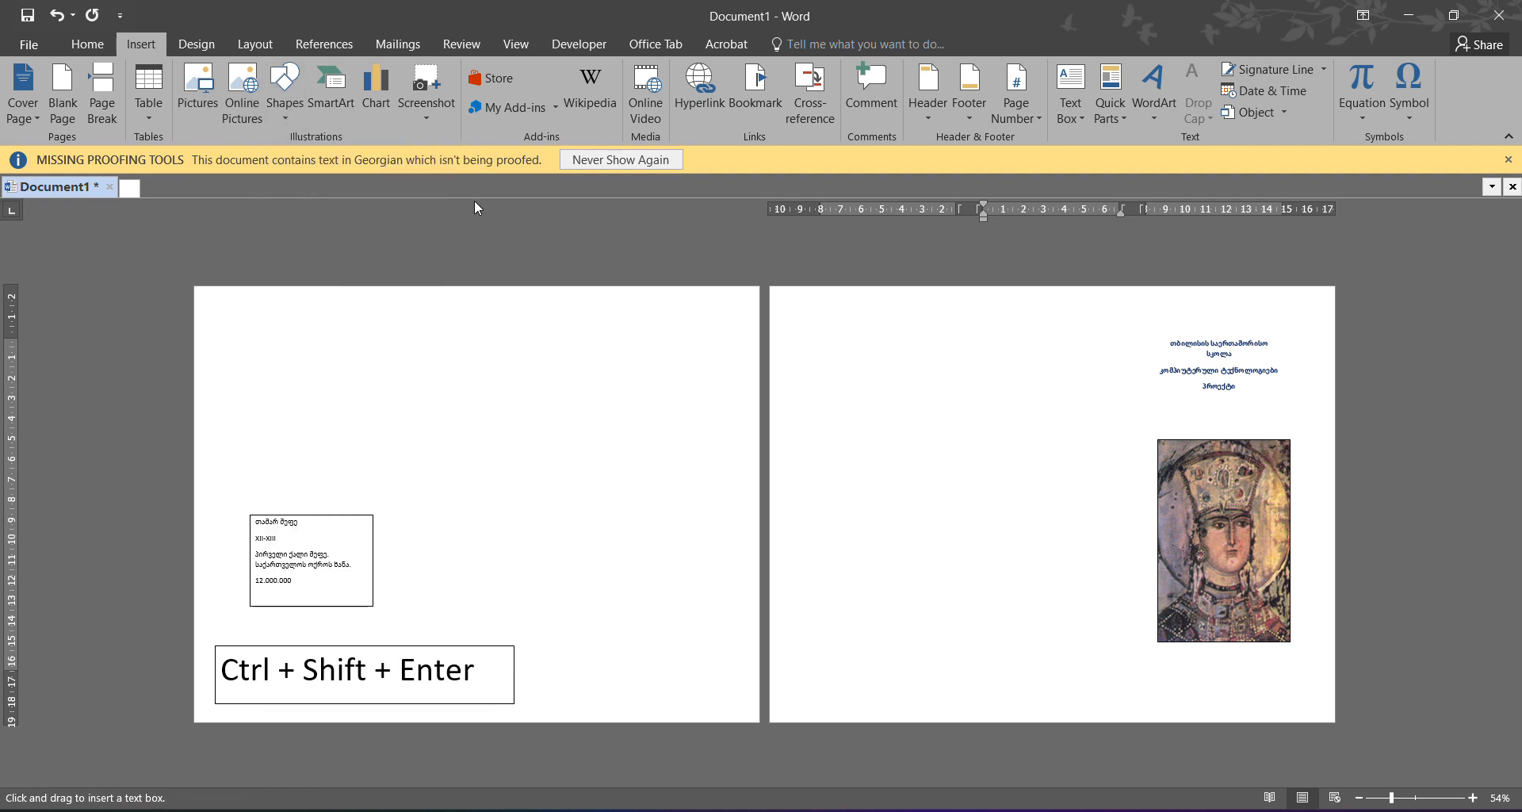
{"action": "left_click_drag", "start_coordinate": [993, 313], "coordinate": [1112, 424]}
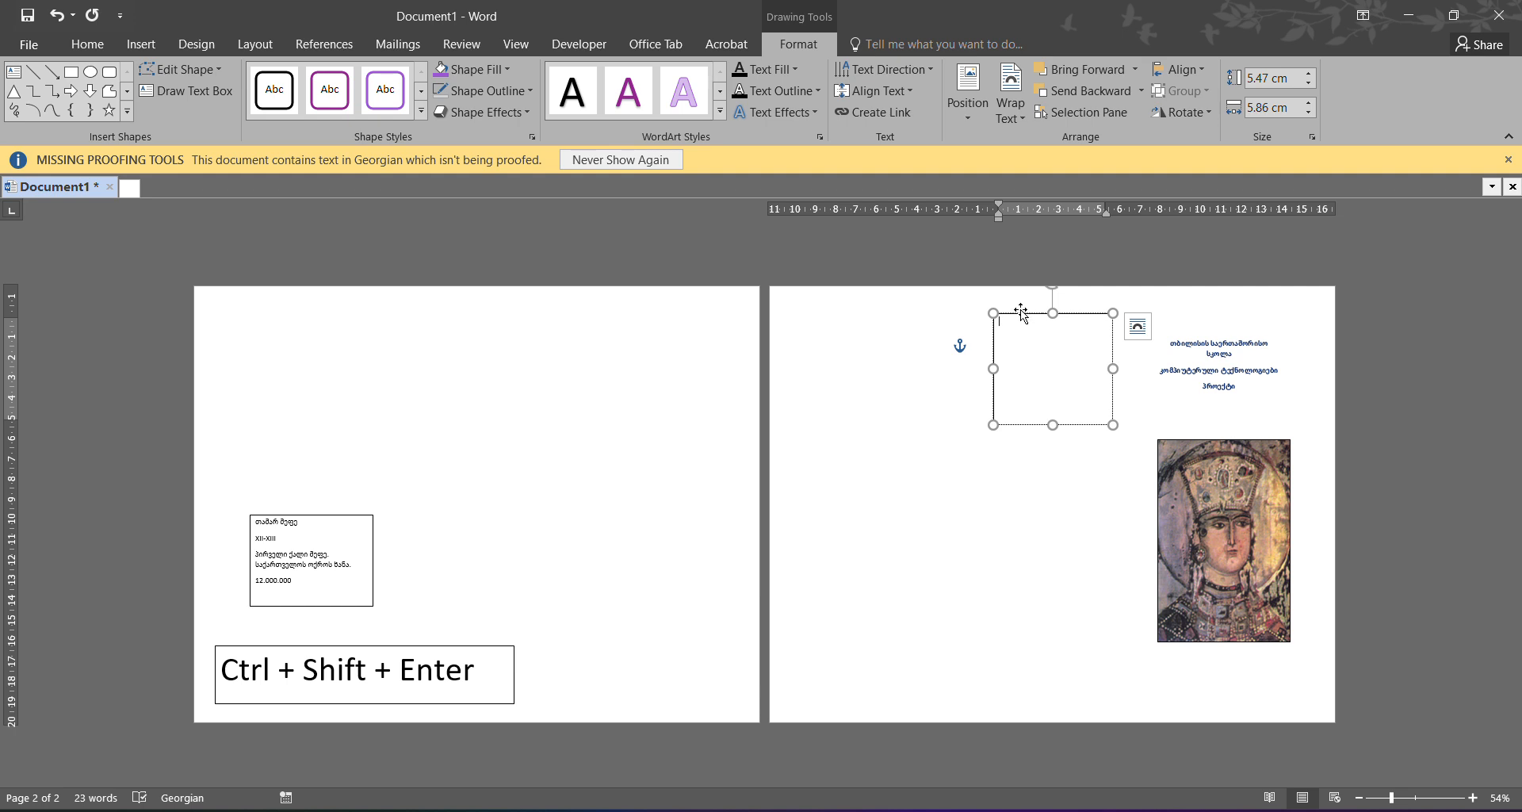
- Move the second page's new text box slightly down and left, and enter "საქართველო მომავალში" in it, followed by a line break
{"action": "left_click_drag", "start_coordinate": [1020, 313], "coordinate": [1010, 325]}
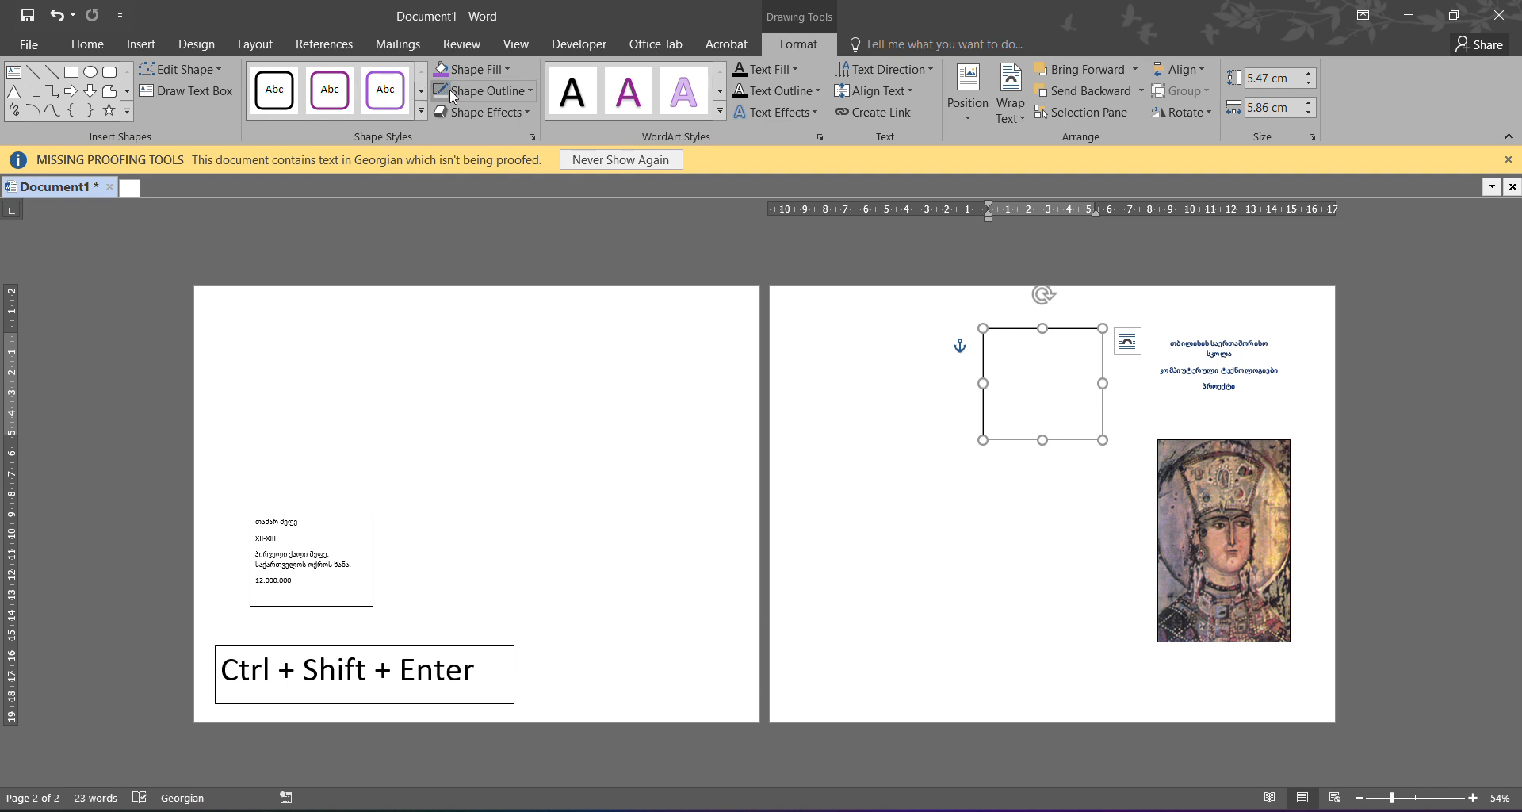
{"action": "left_click", "coordinate": [1013, 363]}
{"action": "type", "text": "საქართ"}
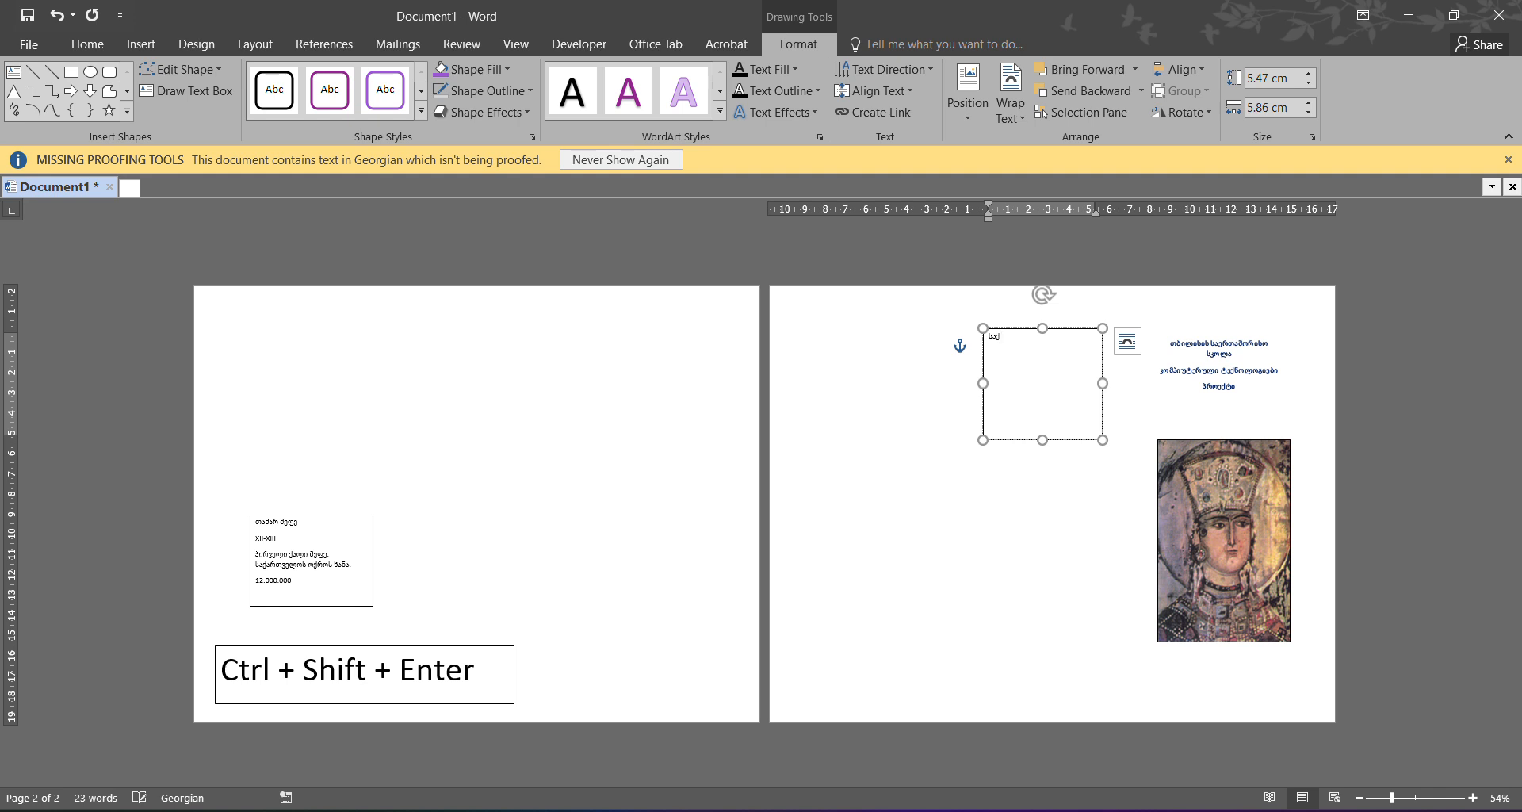
{"action": "type", "text": "ველო მომავალში"}
- Give the "საქართველო მომავალში" text box a long dash-dot-dot outline
{"action": "left_click", "coordinate": [455, 92]}
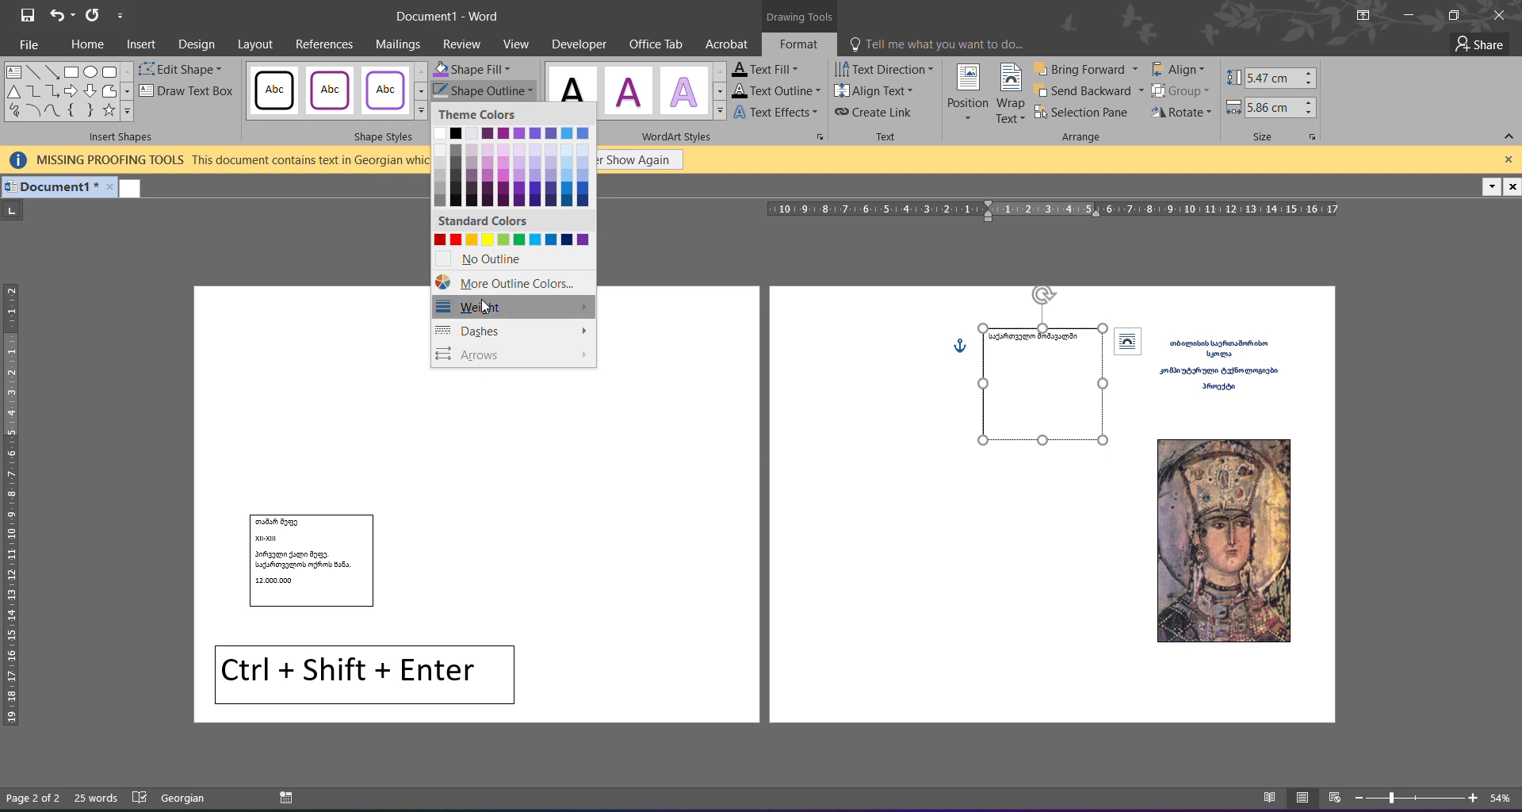
{"action": "mouse_move", "coordinate": [482, 304]}
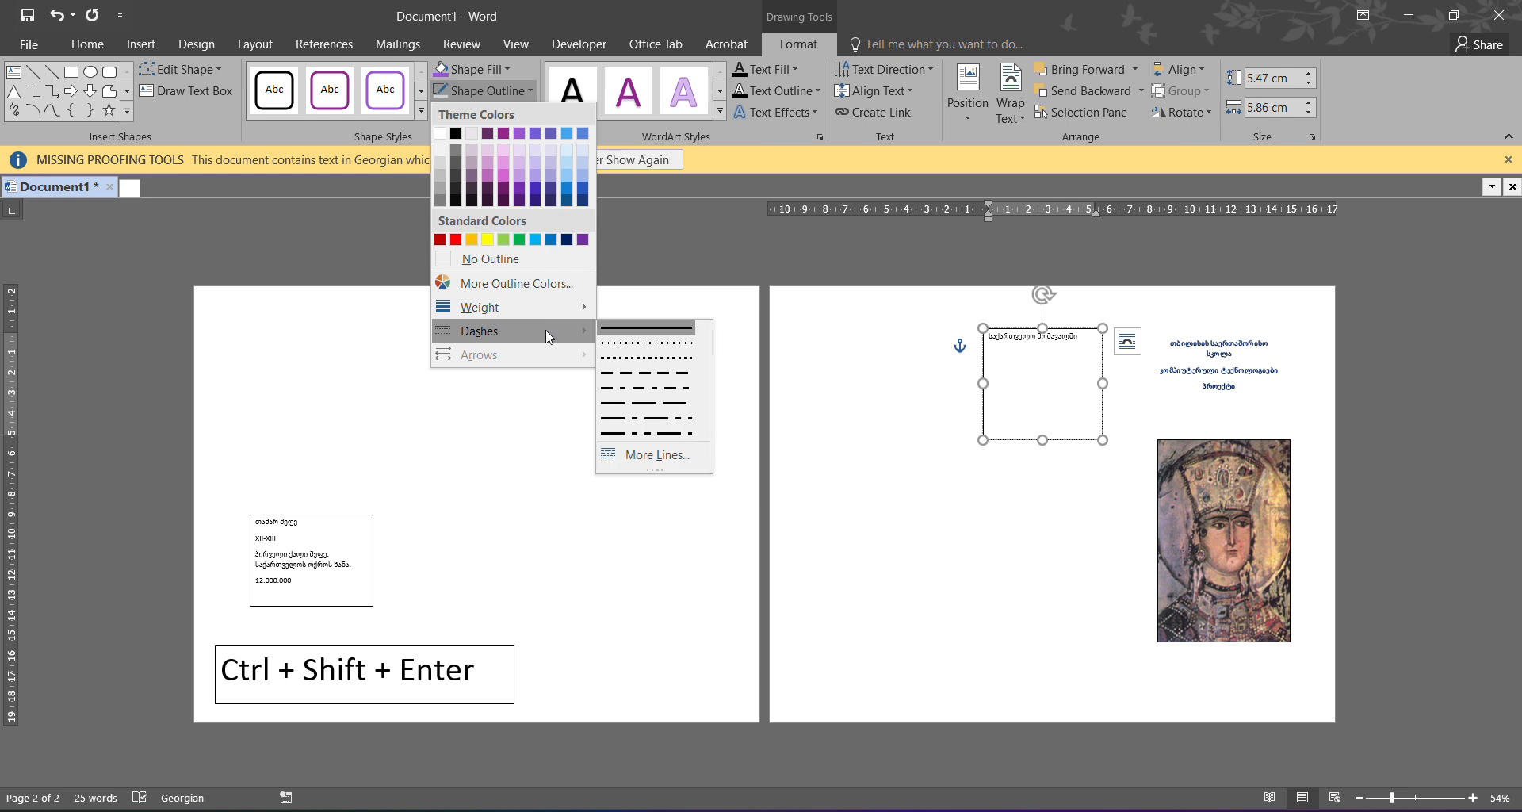
{"action": "mouse_move", "coordinate": [586, 328]}
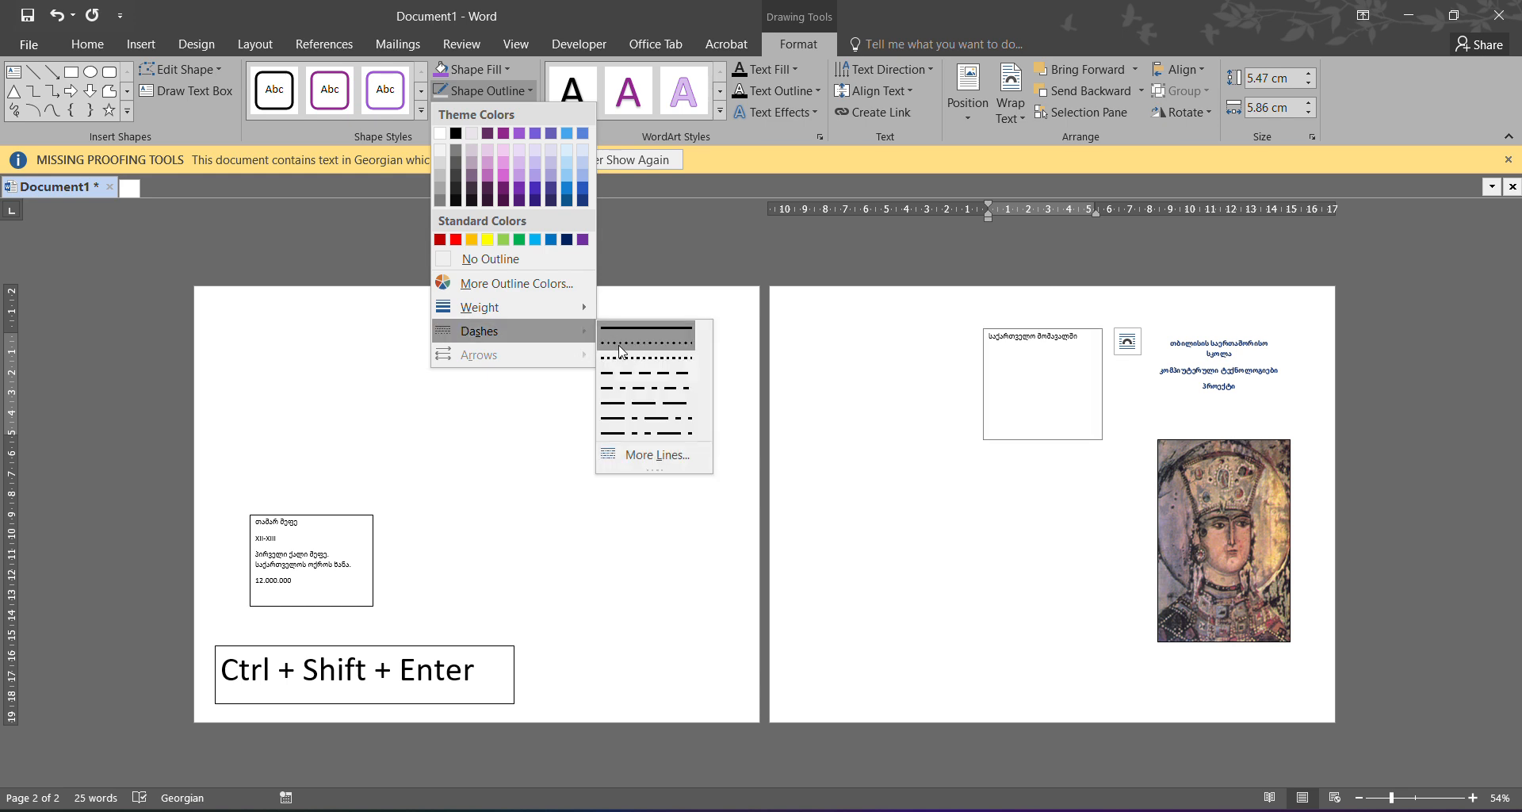
{"action": "left_click", "coordinate": [644, 431]}
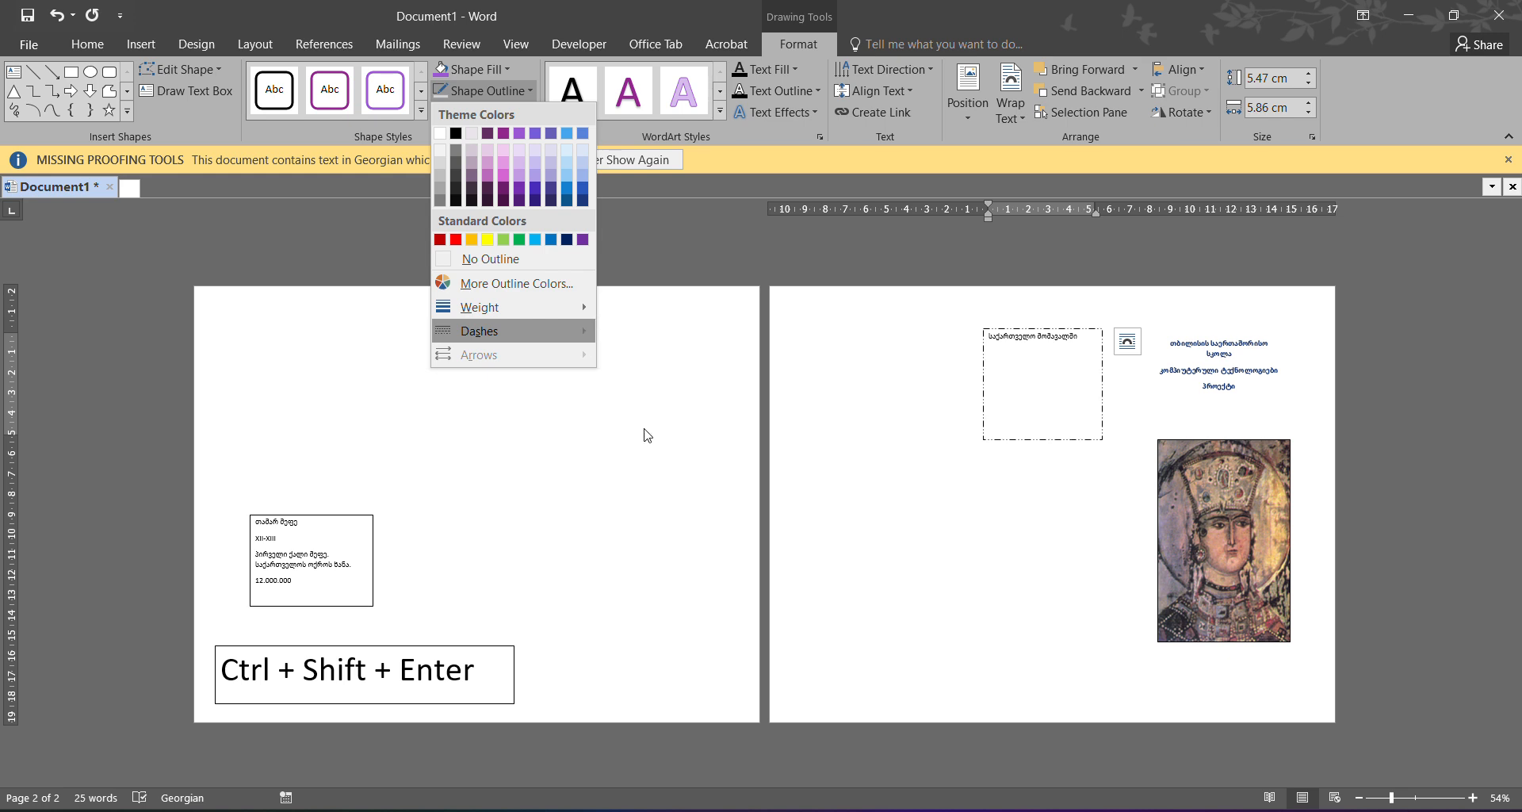
{"action": "left_click", "coordinate": [491, 88]}
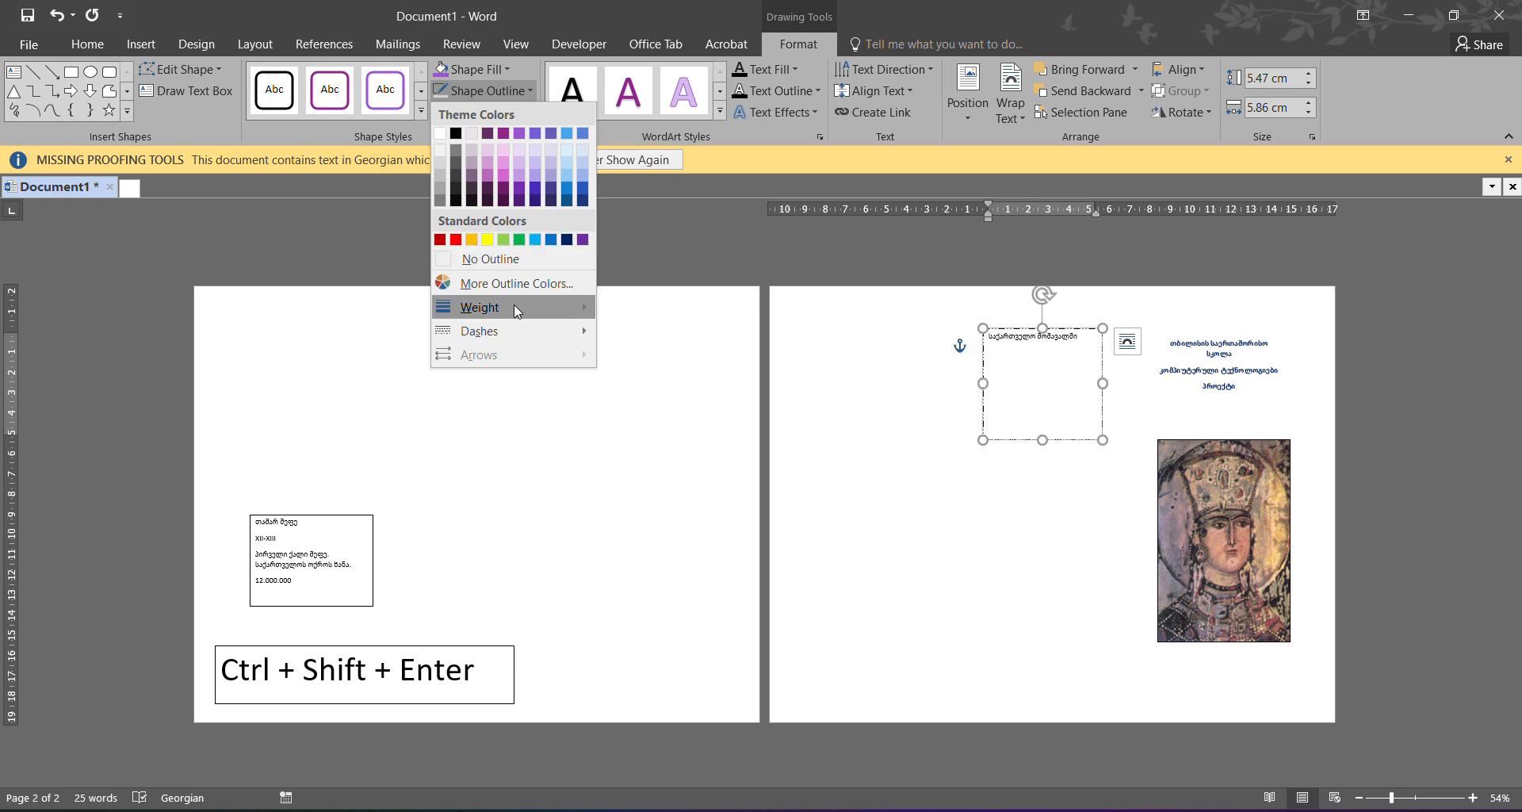
{"action": "left_click", "coordinate": [473, 286]}
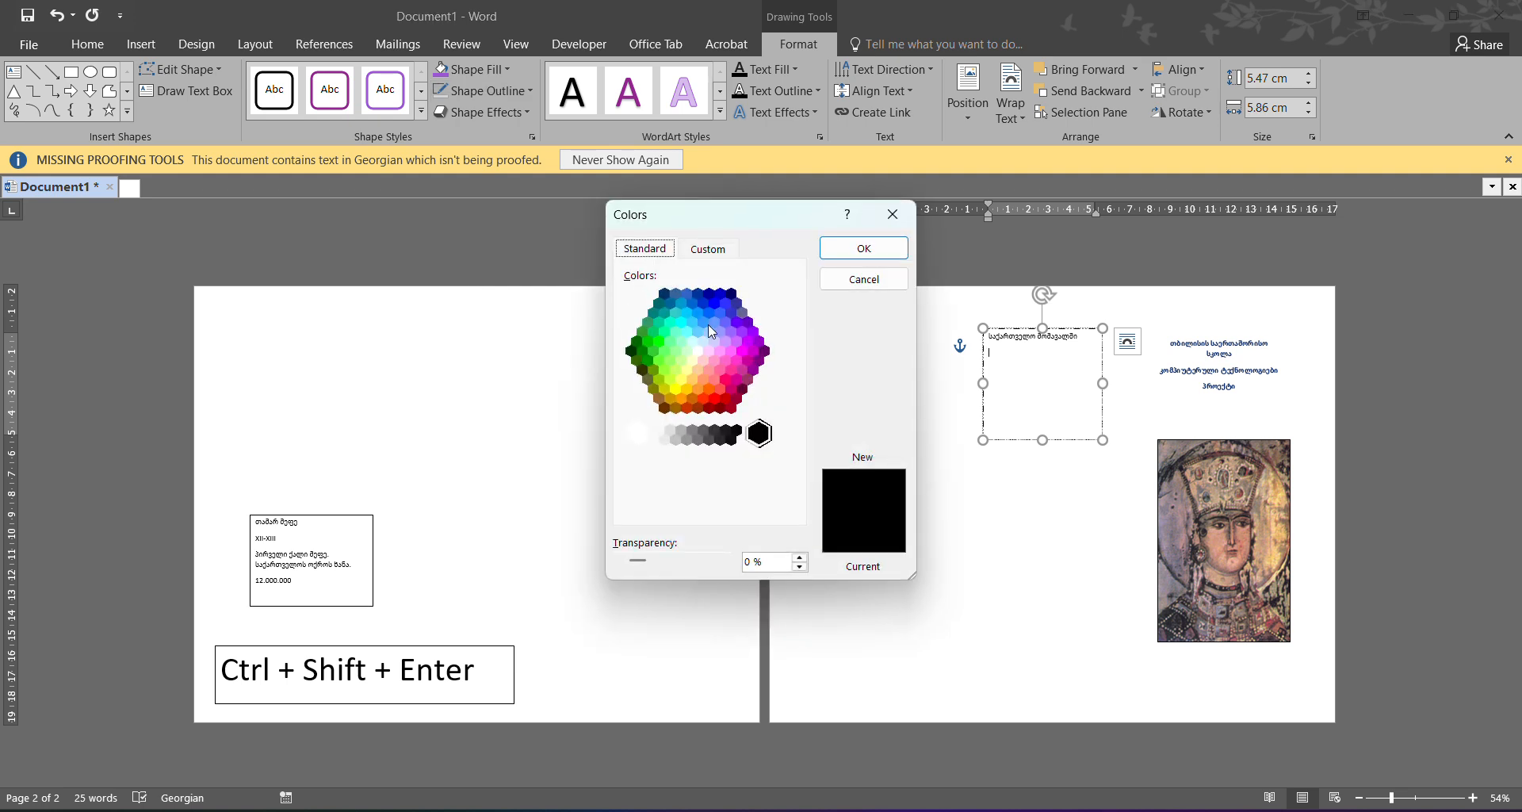
{"action": "left_click", "coordinate": [736, 343]}
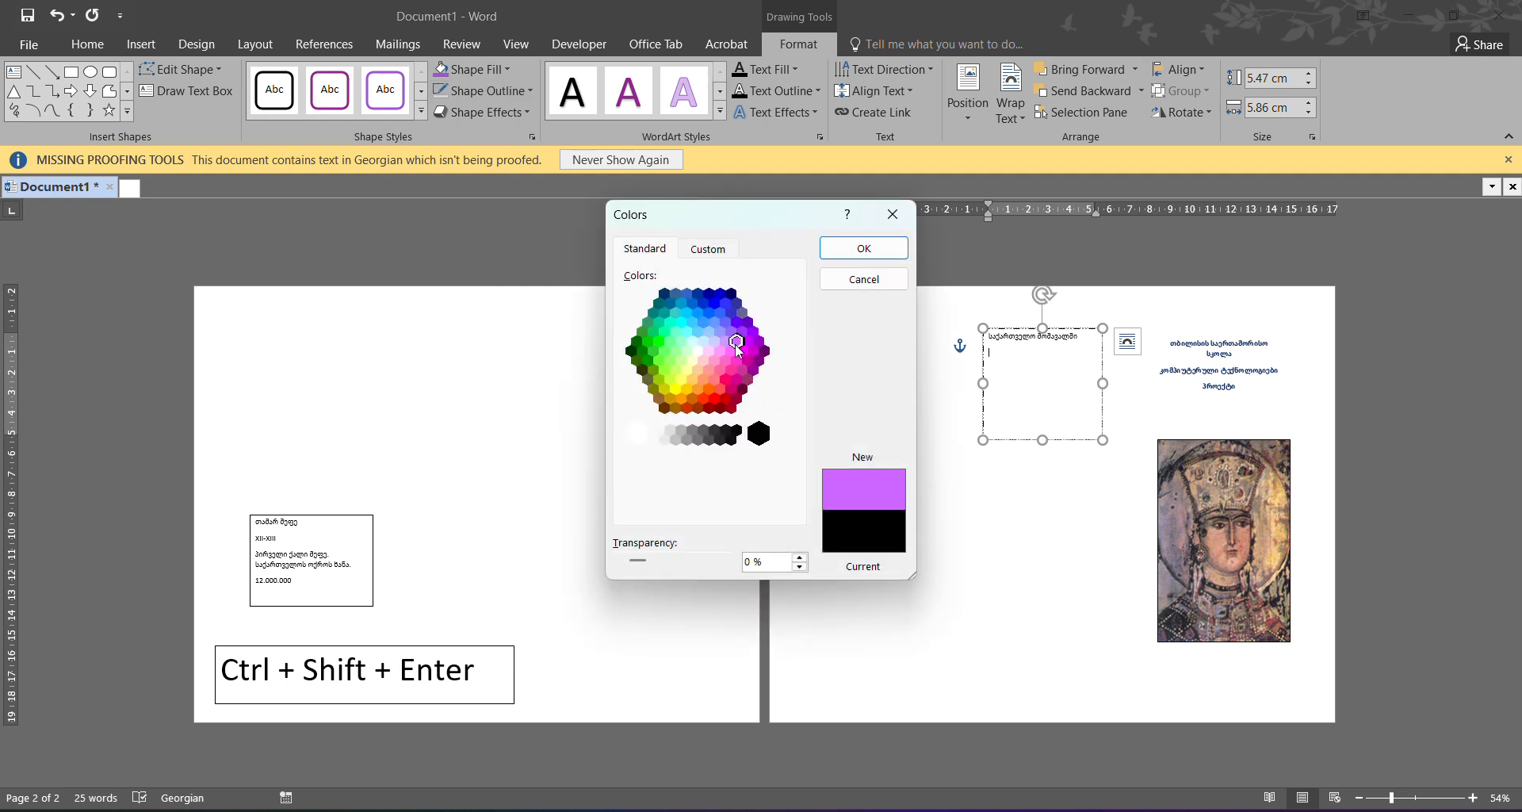
{"action": "left_click", "coordinate": [893, 219]}
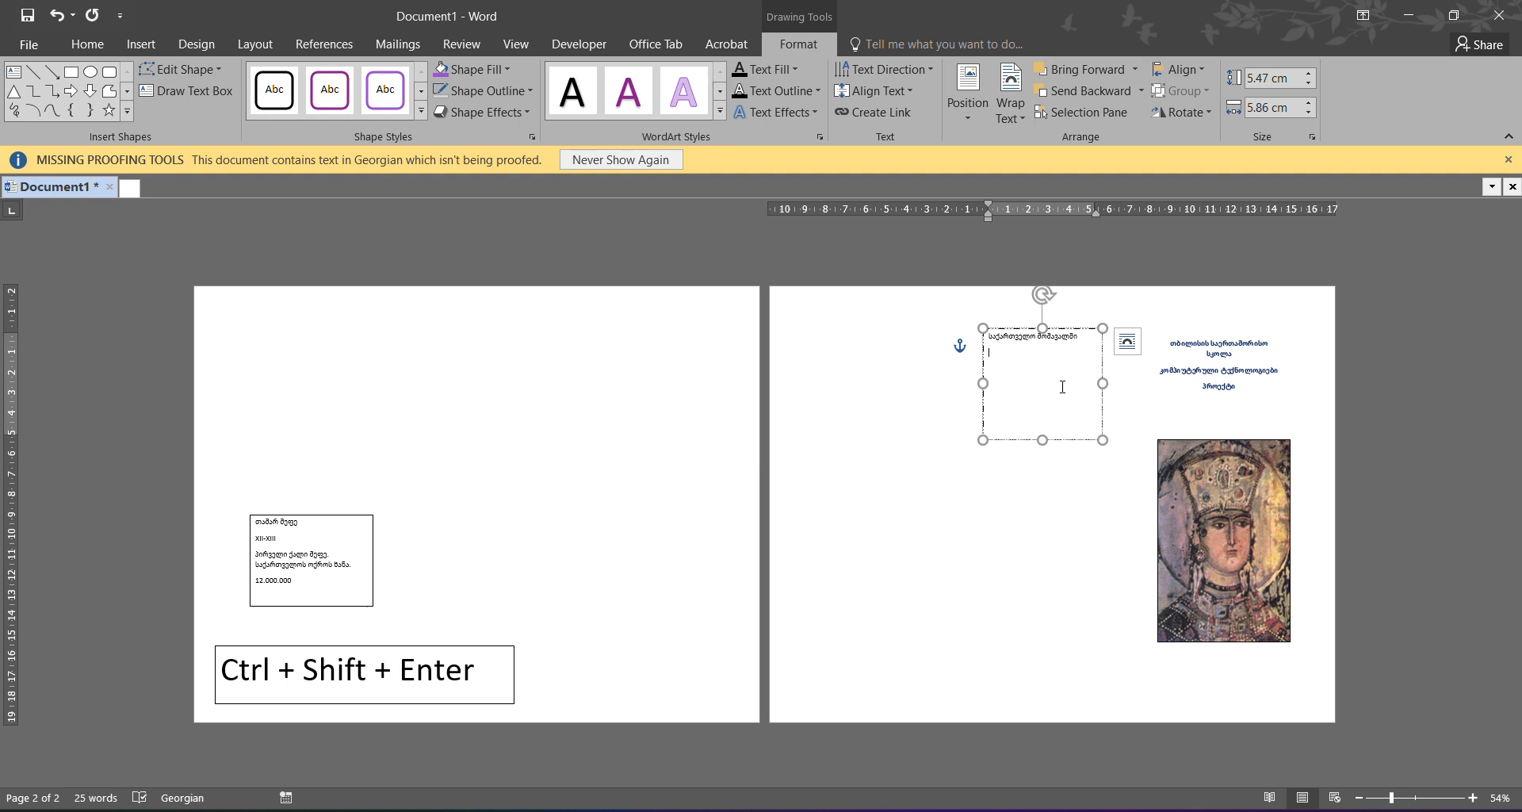